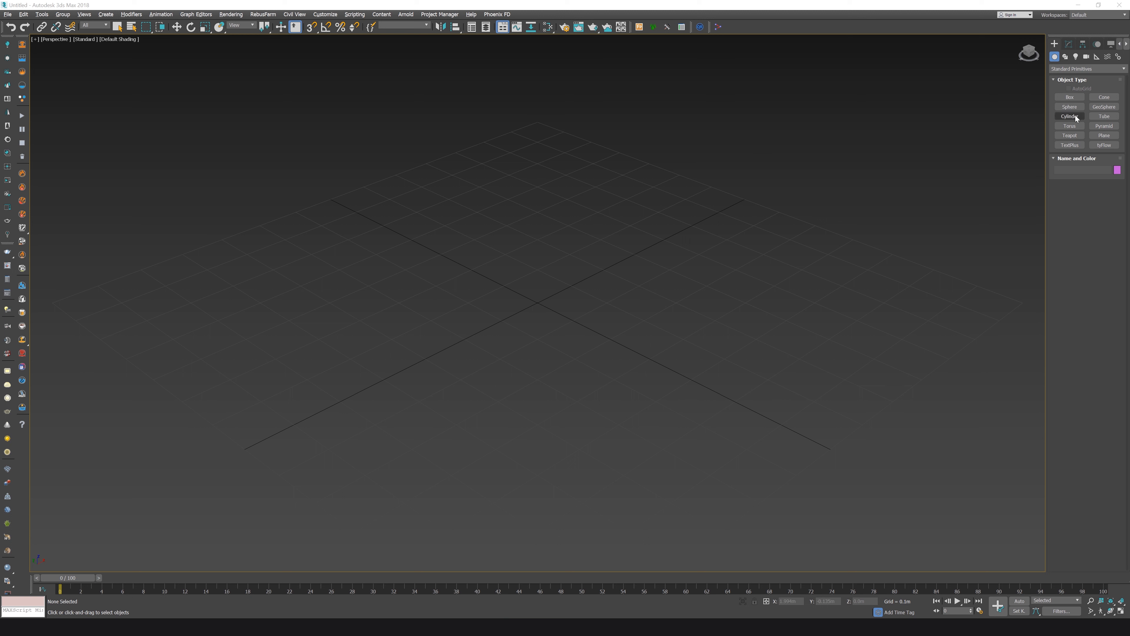
Create a teapot primitive near the centre of the grid and change its object colour to blue.
{"action": "left_click", "coordinate": [1070, 135]}
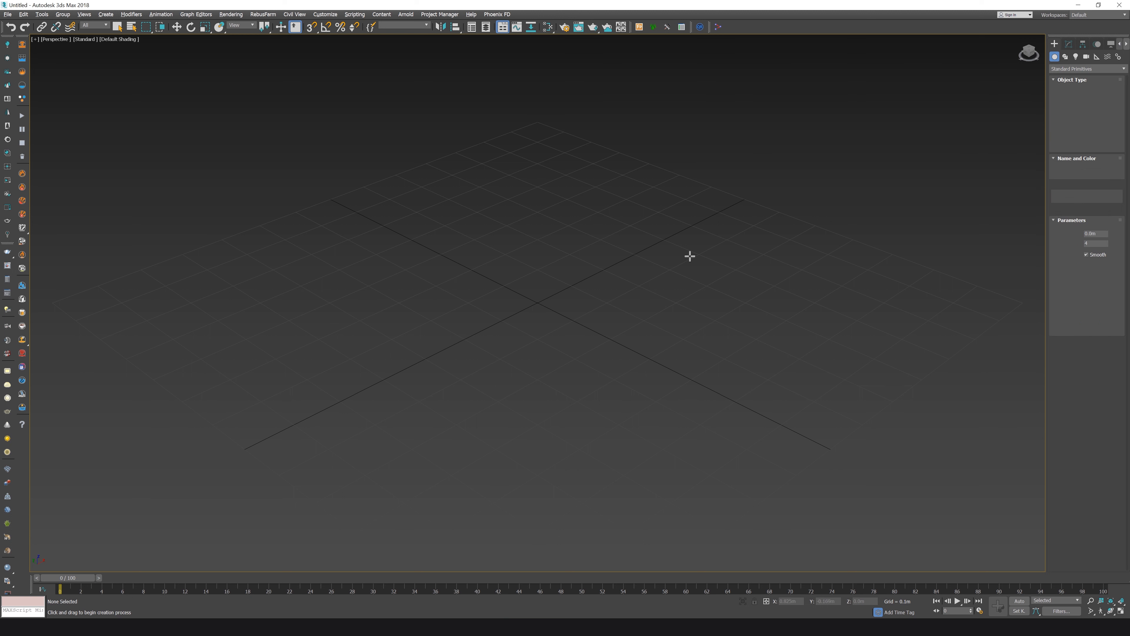
{"action": "left_click_drag", "start_coordinate": [529, 294], "coordinate": [582, 326]}
{"action": "right_click", "coordinate": [594, 271]}
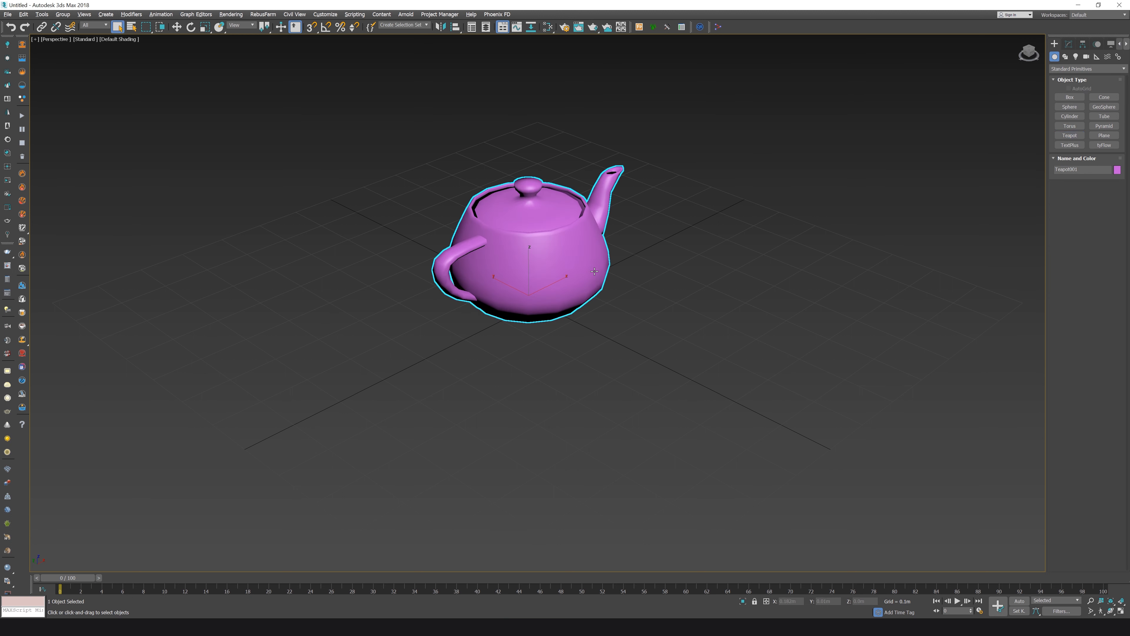
{"action": "left_click", "coordinate": [1117, 170]}
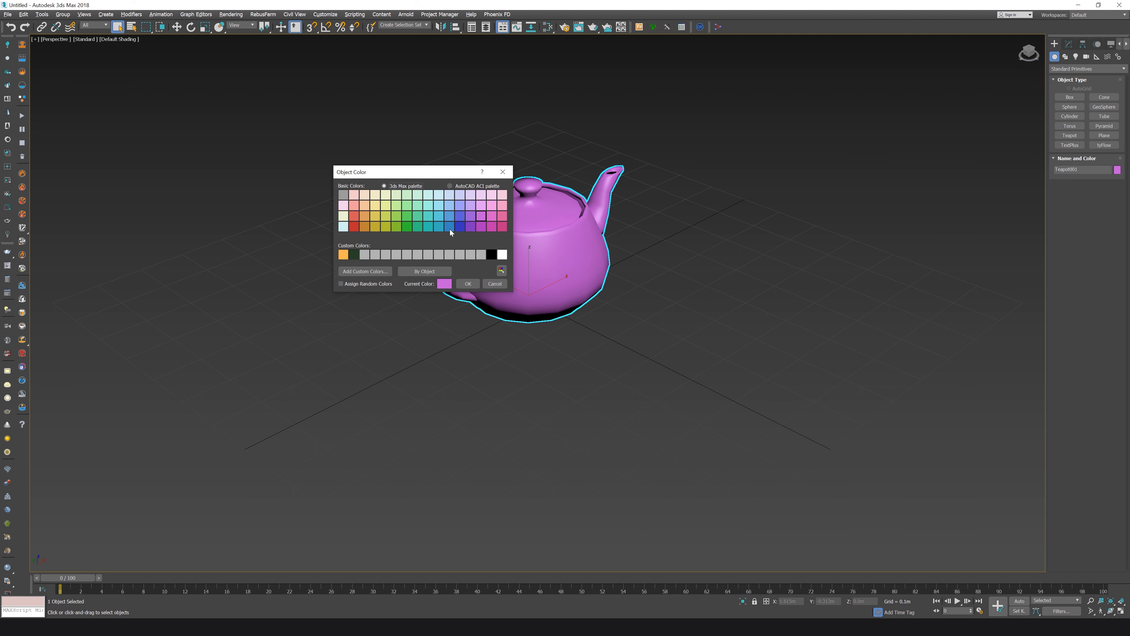
{"action": "left_click", "coordinate": [468, 283]}
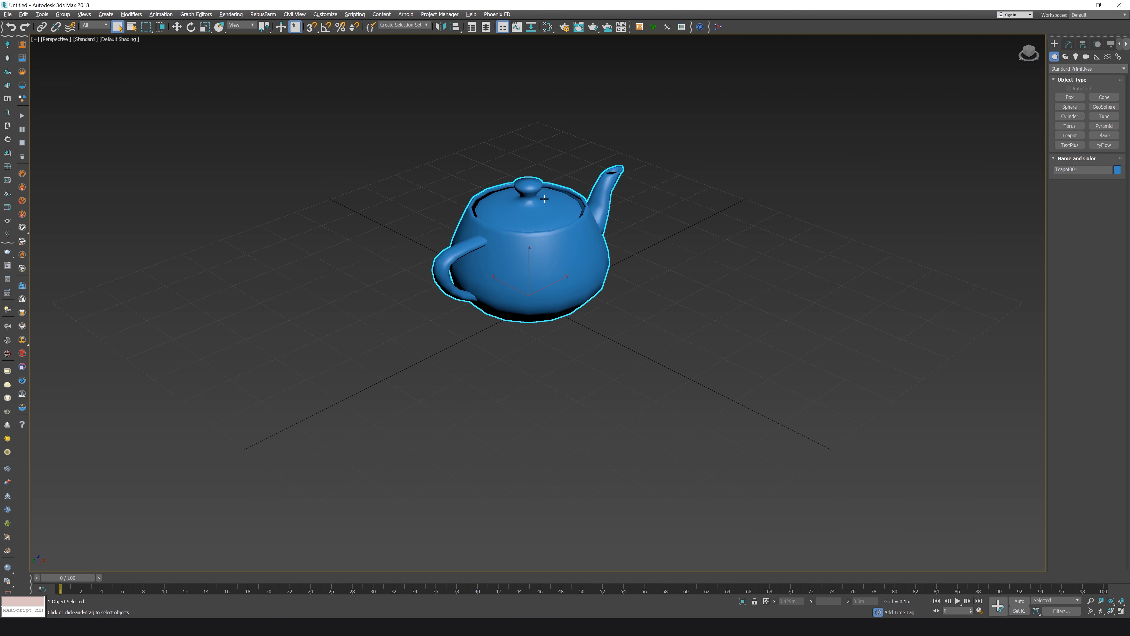
Display edged faces in the perspective viewport and activate the Move tool for the teapot.
{"action": "key", "text": "F4"}
{"action": "key", "text": "w"}
{"action": "middle_click_drag", "start_coordinate": [561, 227], "coordinate": [603, 269], "text": "alt"}
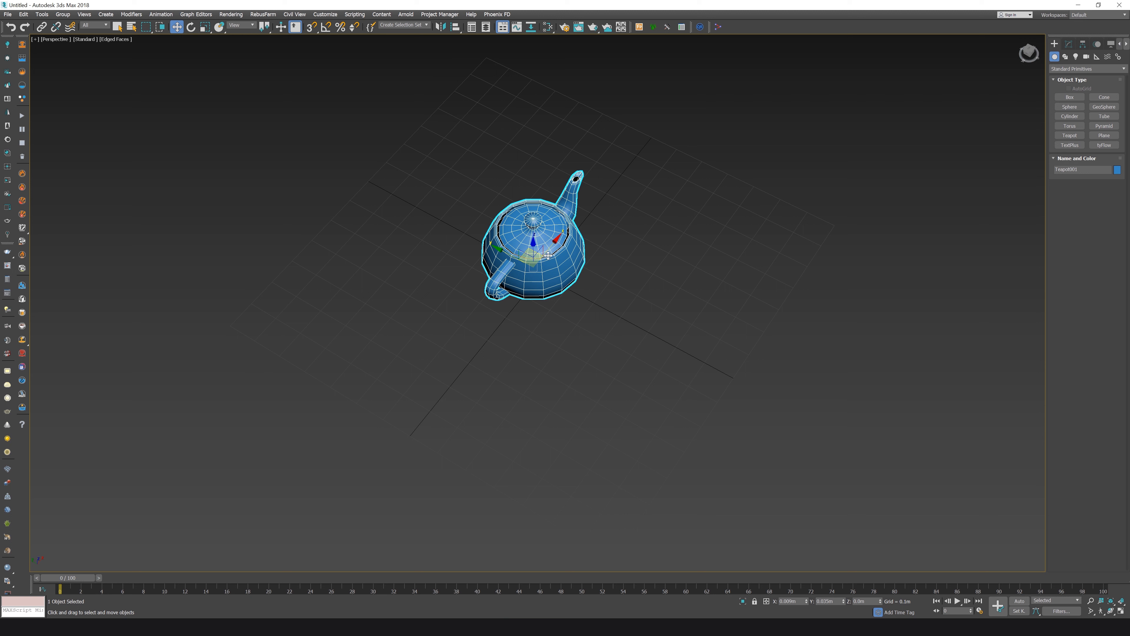
Clone the blue teapot in place and move the clone away from the original.
{"action": "key", "text": "ctrl+v"}
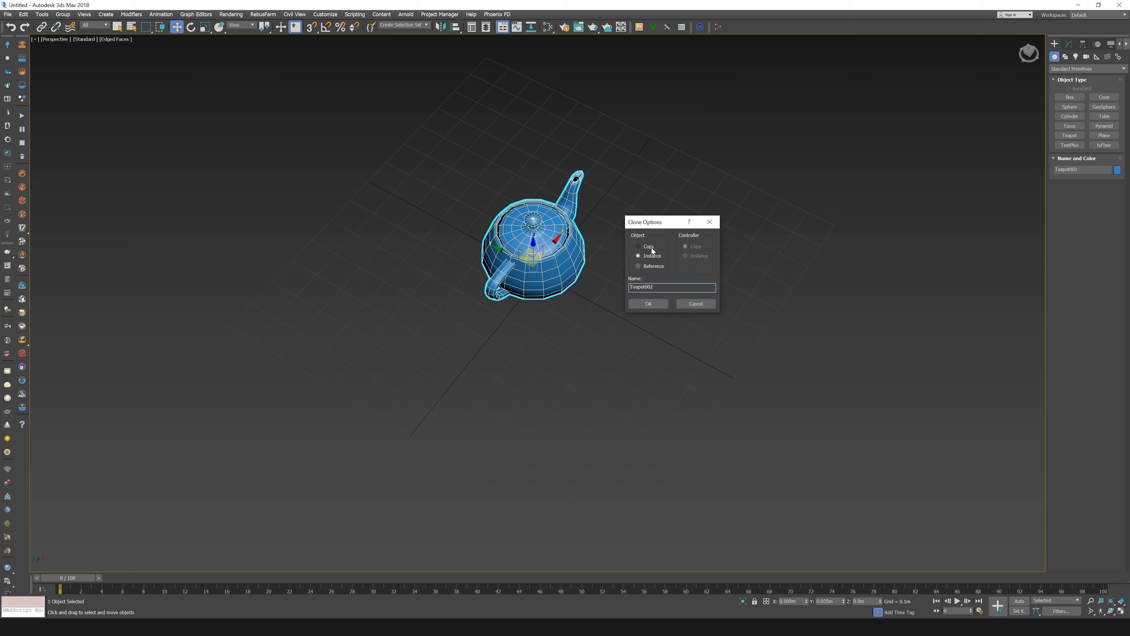
{"action": "mouse_move", "coordinate": [656, 223]}
{"action": "left_mouse_down"}
{"action": "mouse_move", "coordinate": [638, 219]}
{"action": "mouse_move", "coordinate": [649, 215]}
{"action": "left_mouse_up"}
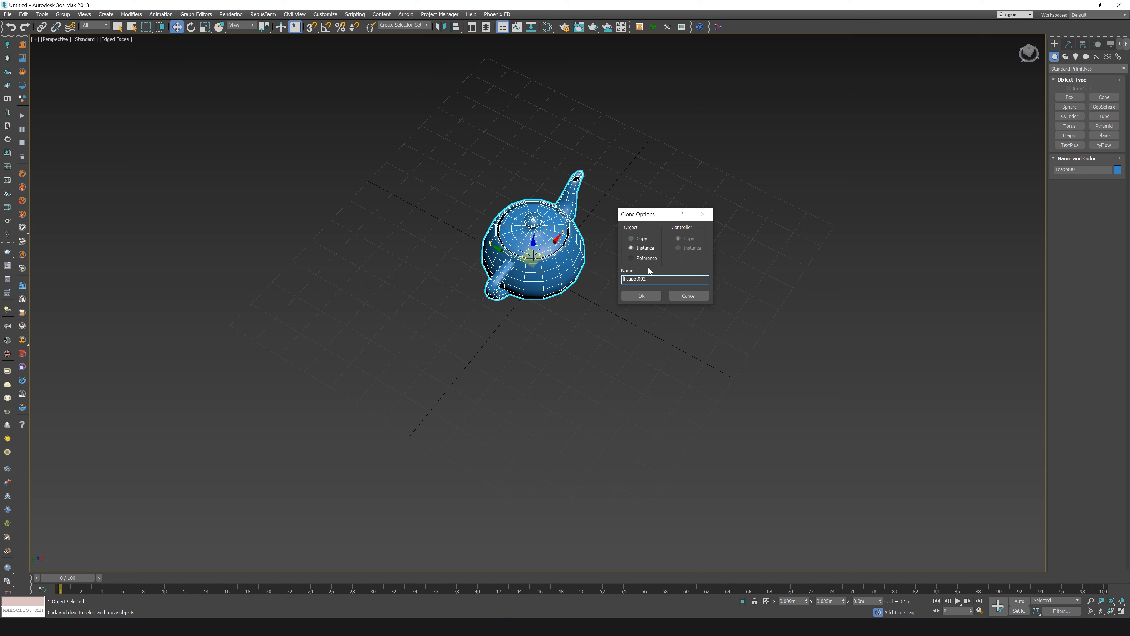
{"action": "double_click", "coordinate": [624, 278]}
{"action": "left_click", "coordinate": [640, 295]}
{"action": "left_click_drag", "start_coordinate": [516, 247], "coordinate": [659, 318]}
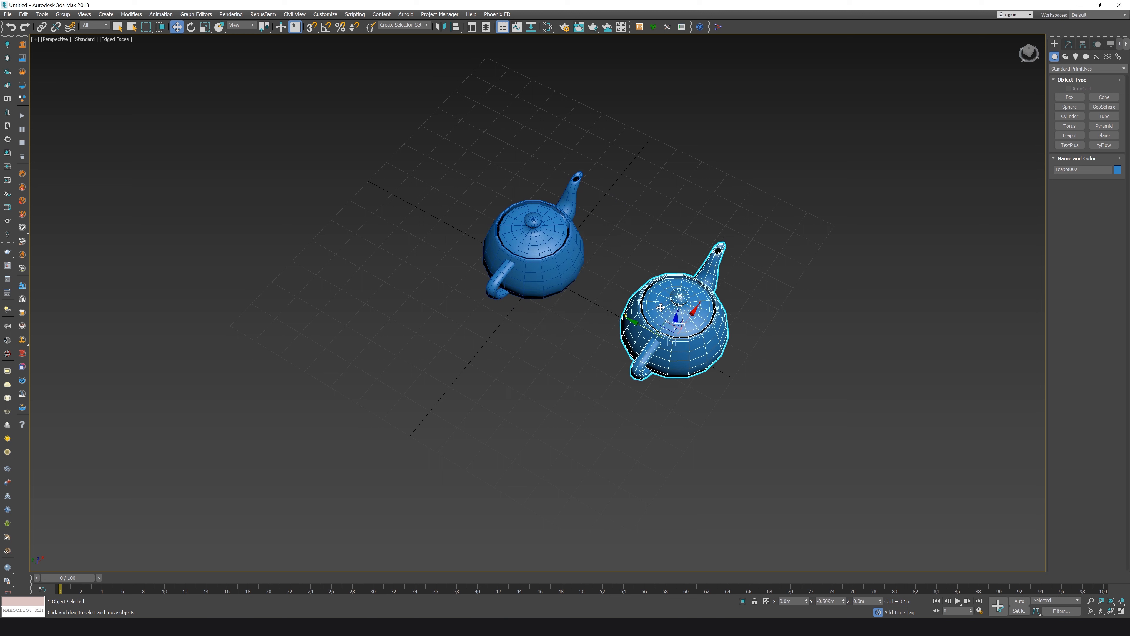
Open the cloned teapot's modifier settings, compare it with the original, and delete the clone.
{"action": "left_click", "coordinate": [1069, 44]}
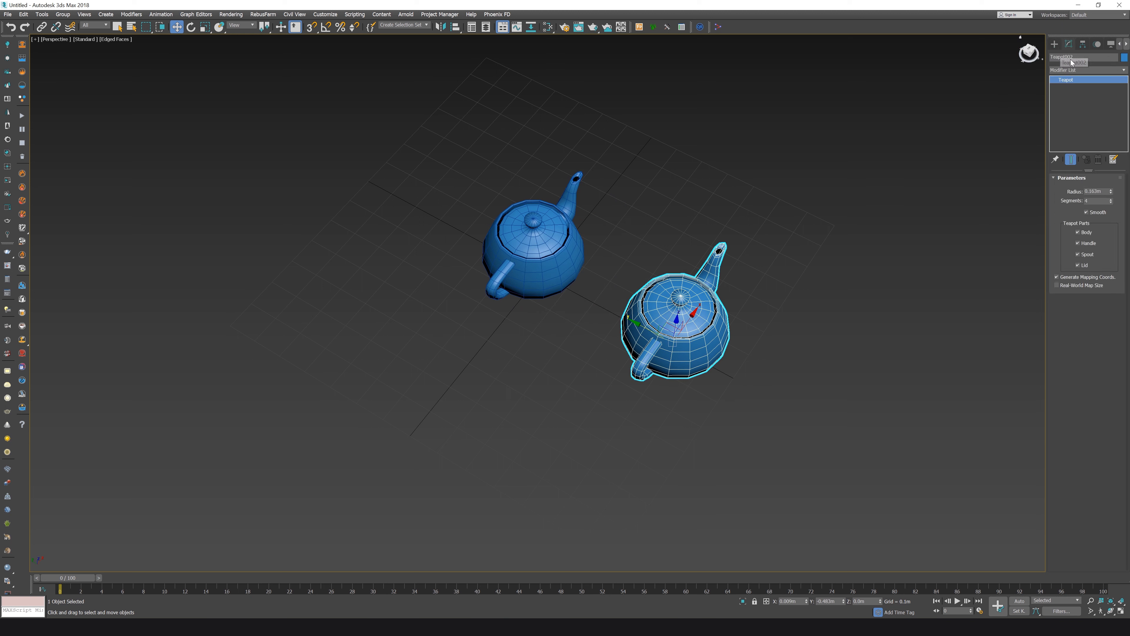
{"action": "left_click", "coordinate": [534, 249]}
{"action": "left_click", "coordinate": [676, 321]}
{"action": "key", "text": "Delete"}
Clone the blue teapot along the Y axis as three evenly spaced independent copies.
{"action": "left_click", "coordinate": [534, 249]}
{"action": "left_click_drag", "start_coordinate": [507, 253], "coordinate": [614, 307], "text": "shift"}
{"action": "left_click_drag", "start_coordinate": [559, 263], "coordinate": [762, 255]}
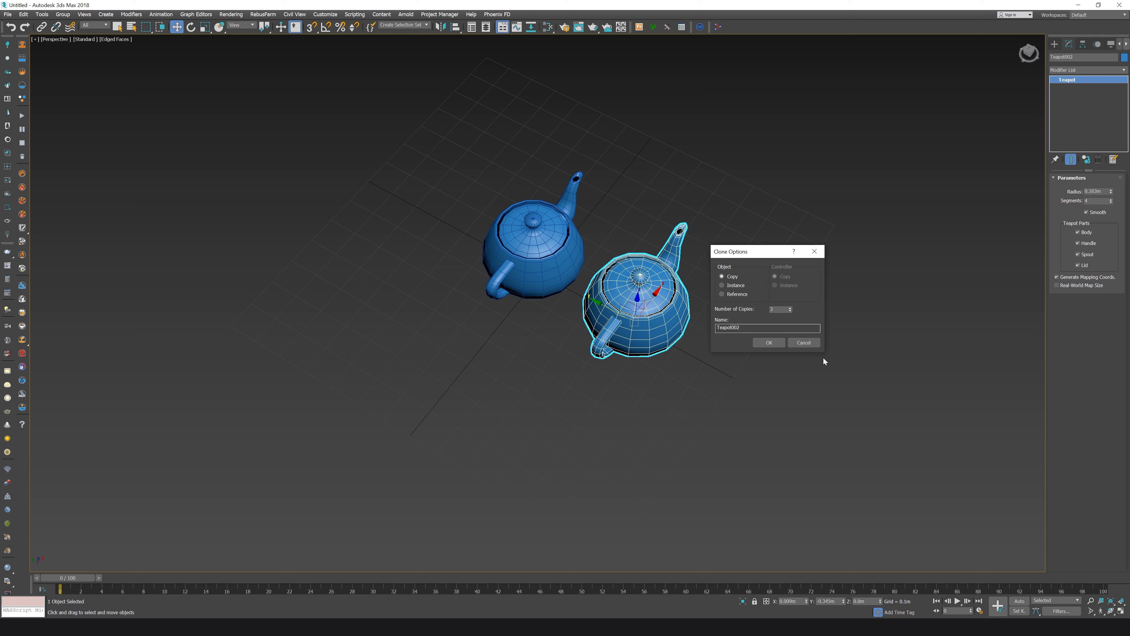
{"action": "left_click", "coordinate": [769, 342]}
Change the object colour of the three teapot copies to purple.
{"action": "middle_click_drag", "start_coordinate": [756, 312], "coordinate": [683, 258]}
{"action": "left_click", "coordinate": [1124, 57]}
{"action": "left_click", "coordinate": [476, 231]}
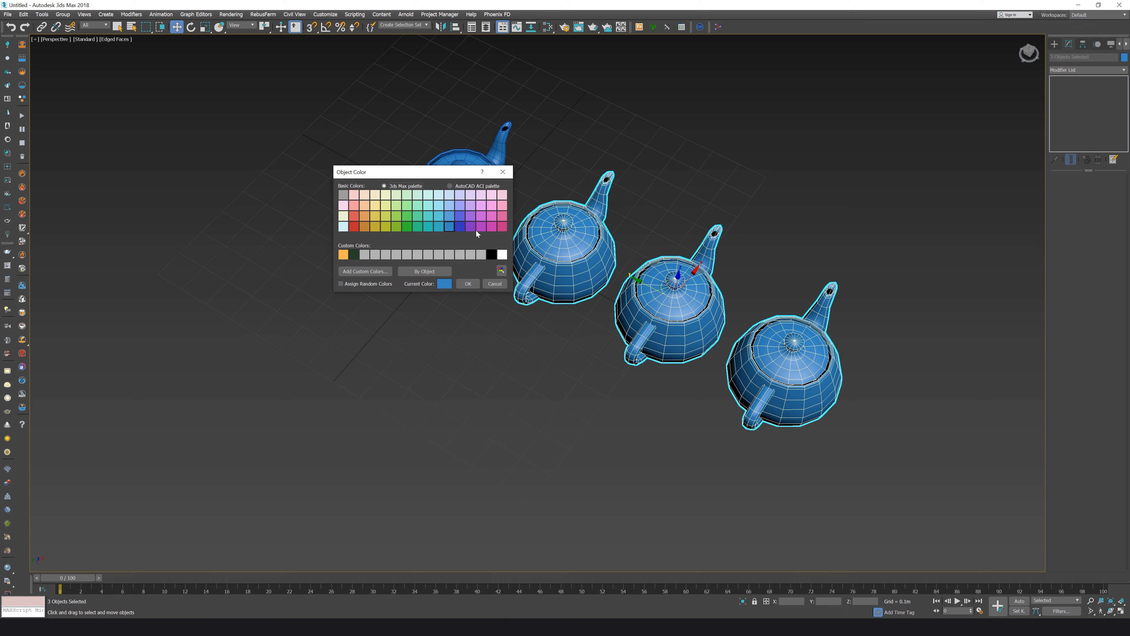
{"action": "left_click", "coordinate": [466, 282]}
{"action": "left_click", "coordinate": [811, 204]}
{"action": "scroll", "coordinate": [736, 254], "scroll_direction": "down", "scroll_amount": 3}
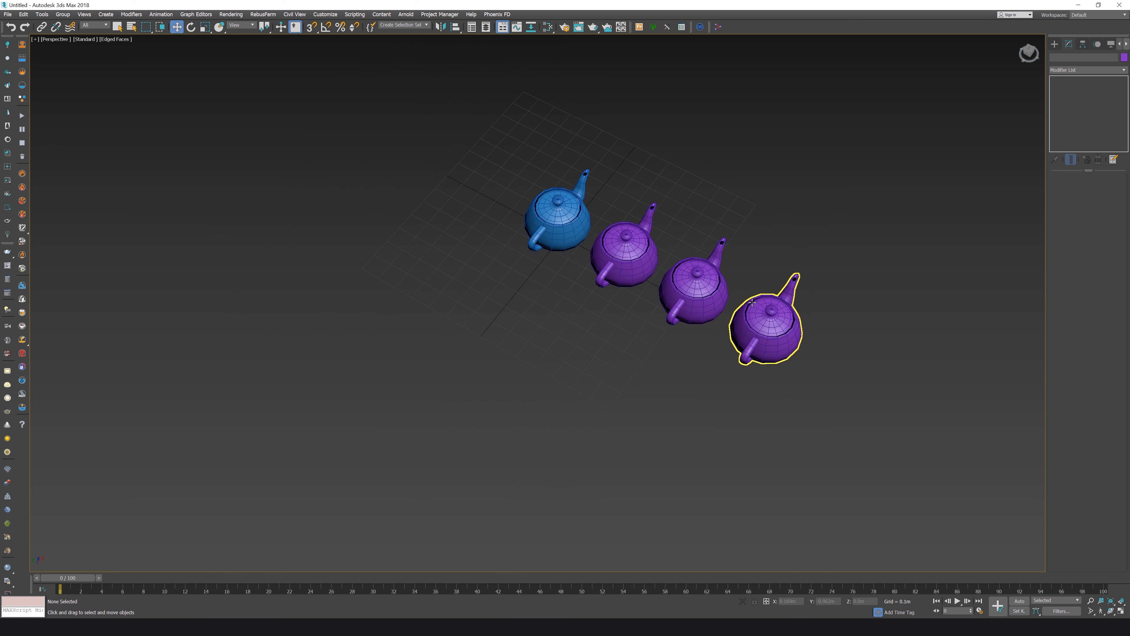
{"action": "middle_click_drag", "start_coordinate": [741, 285], "coordinate": [704, 257], "text": "alt"}
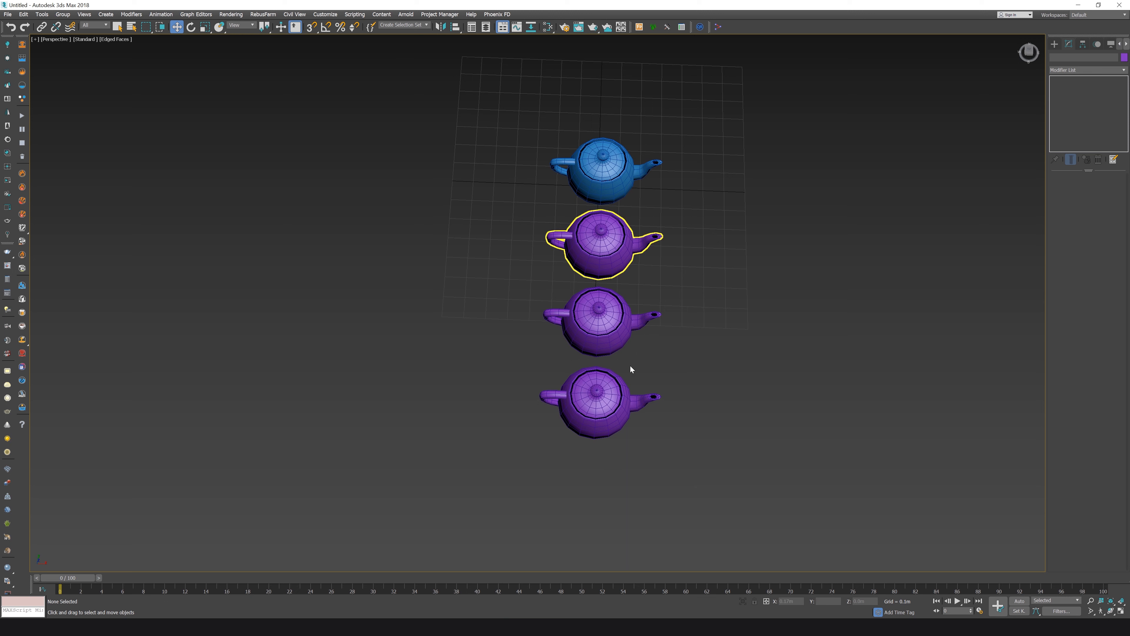
{"action": "middle_click_drag", "start_coordinate": [648, 323], "coordinate": [659, 329]}
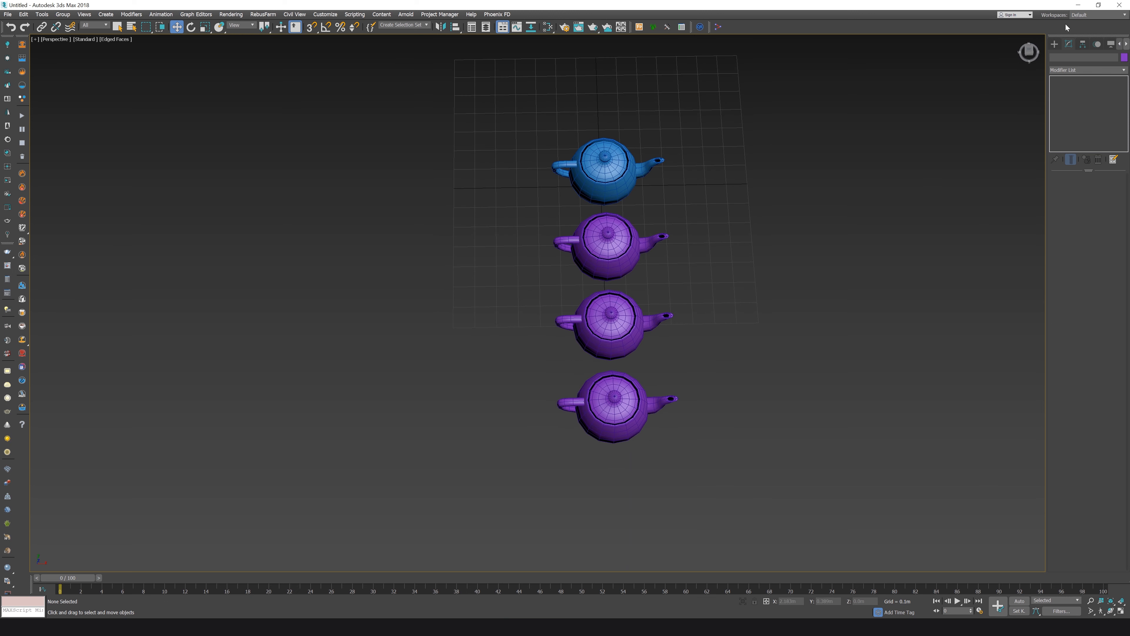
{"action": "left_click", "coordinate": [1053, 44]}
{"action": "left_click", "coordinate": [1069, 145]}
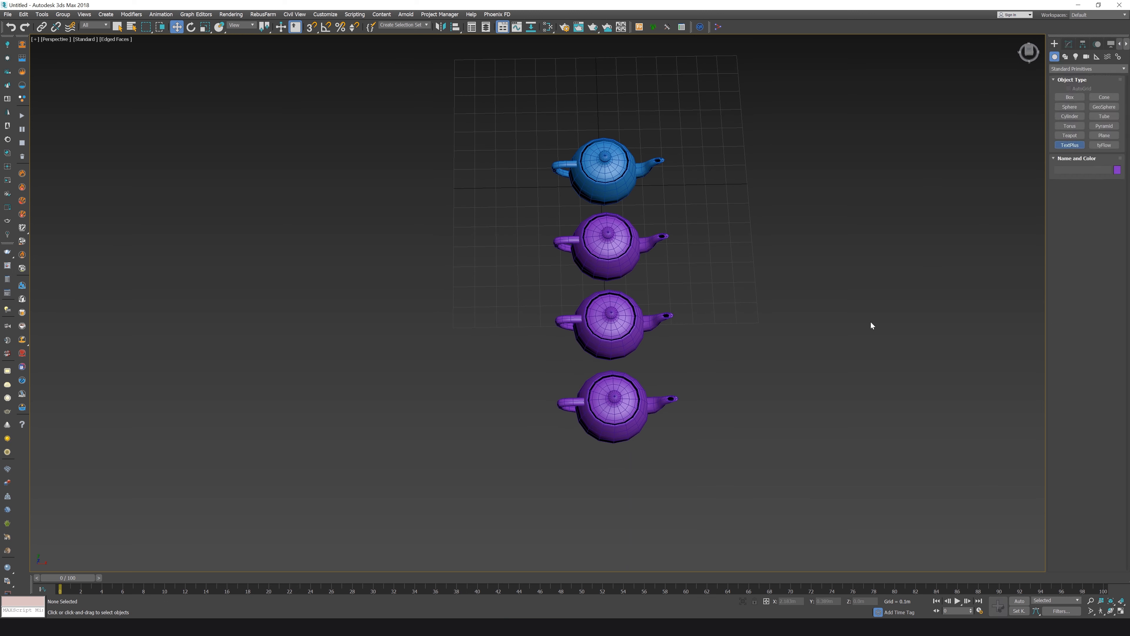
{"action": "middle_click_drag", "start_coordinate": [669, 384], "coordinate": [663, 378]}
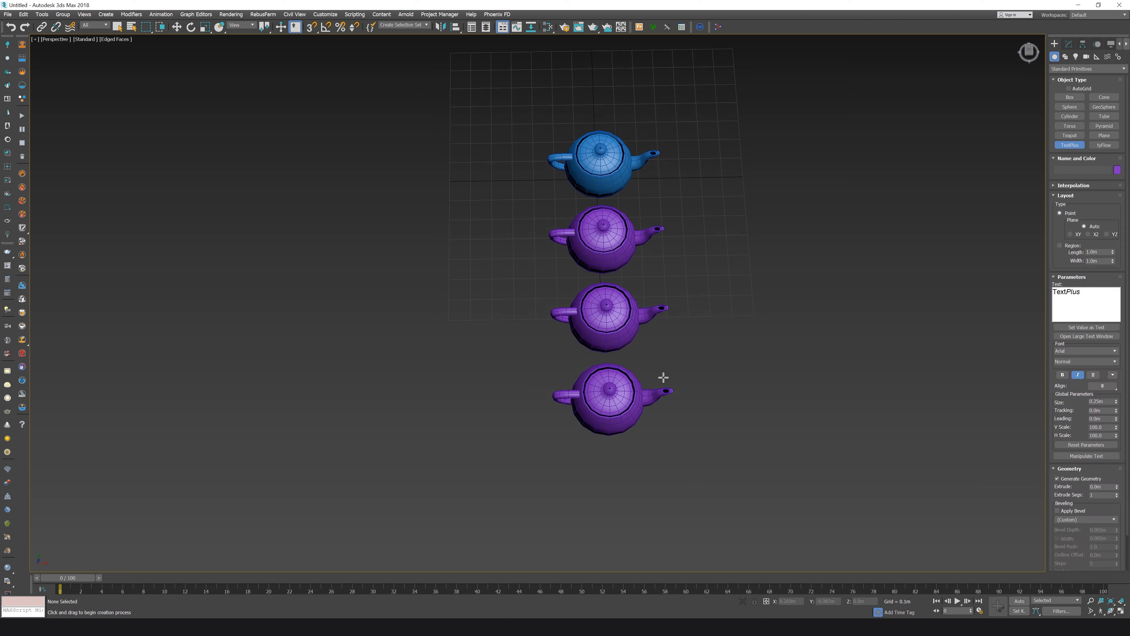
{"action": "left_click", "coordinate": [603, 468]}
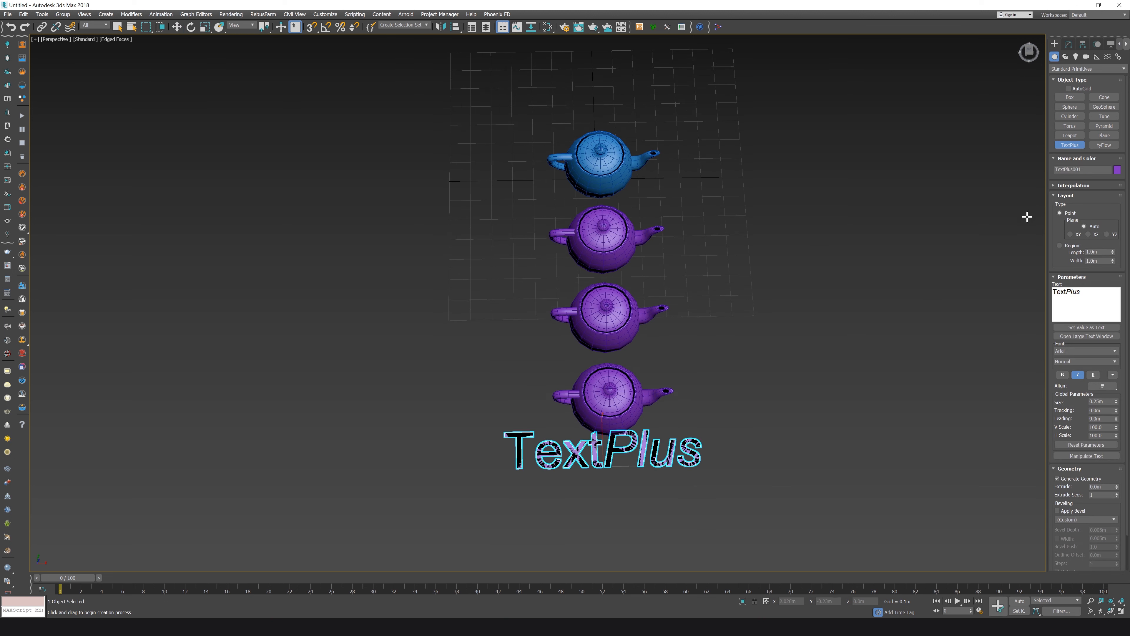
{"action": "key", "text": "Delete"}
Create a spline text reading "copias" in front of the last purple teapot and set its size to 0.2 m.
{"action": "left_click", "coordinate": [1065, 56]}
{"action": "left_click", "coordinate": [1069, 145]}
{"action": "left_click", "coordinate": [609, 486]}
{"action": "middle_click_drag", "start_coordinate": [609, 485], "coordinate": [566, 425]}
{"action": "right_click", "coordinate": [566, 424]}
{"action": "left_click", "coordinate": [1067, 44]}
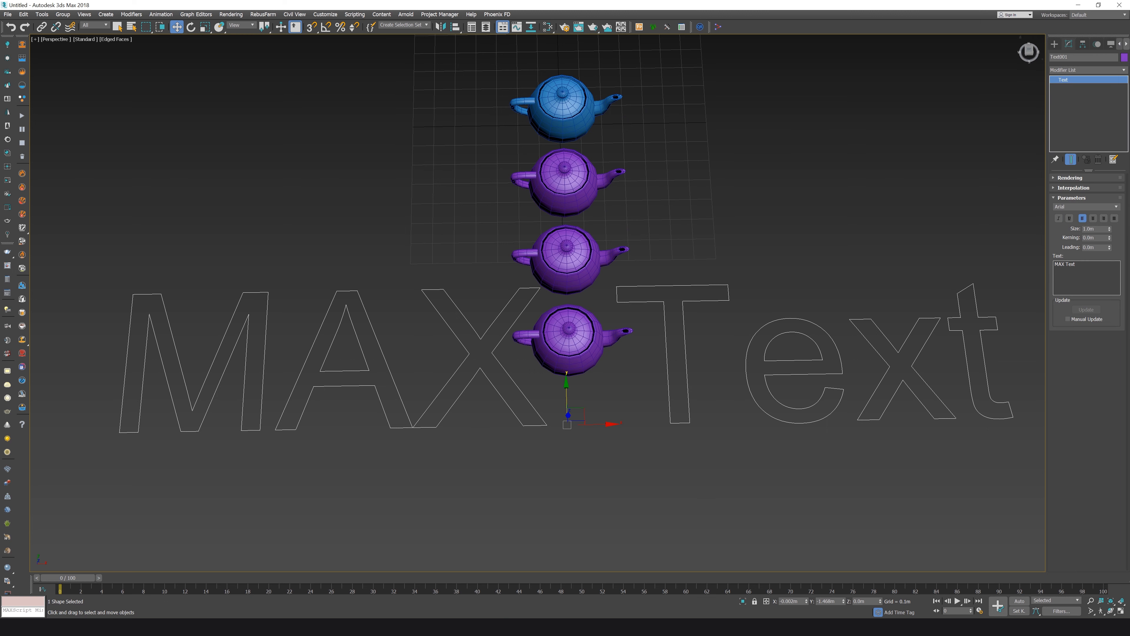
{"action": "left_click_drag", "start_coordinate": [1084, 265], "coordinate": [983, 271]}
{"action": "type", "text": "copias"}
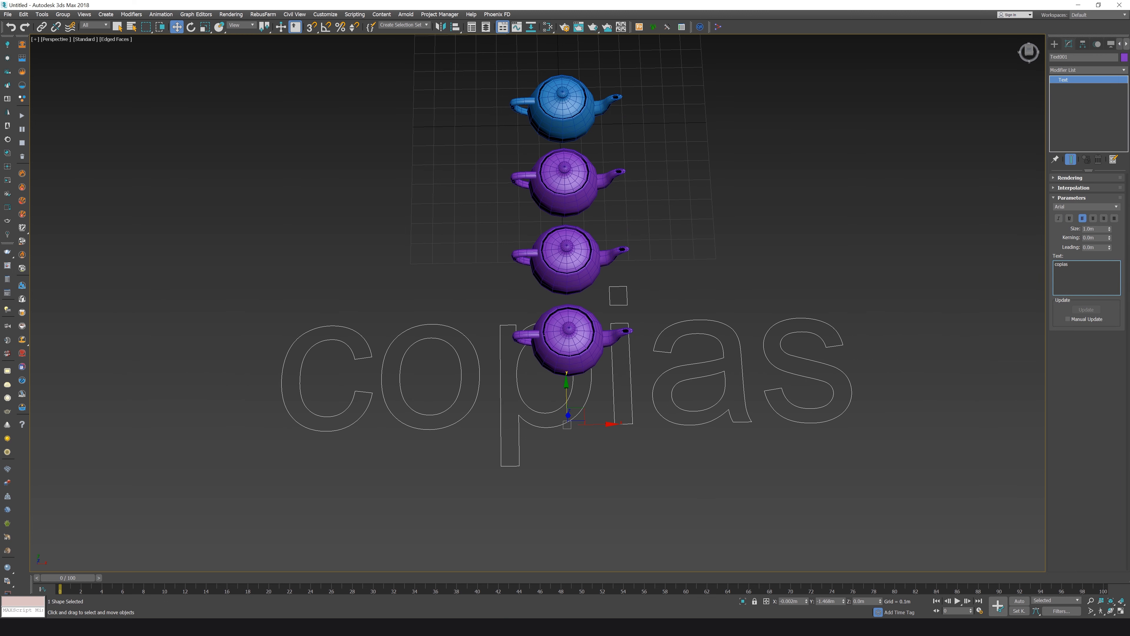
{"action": "left_click_drag", "start_coordinate": [1110, 231], "coordinate": [1100, 252]}
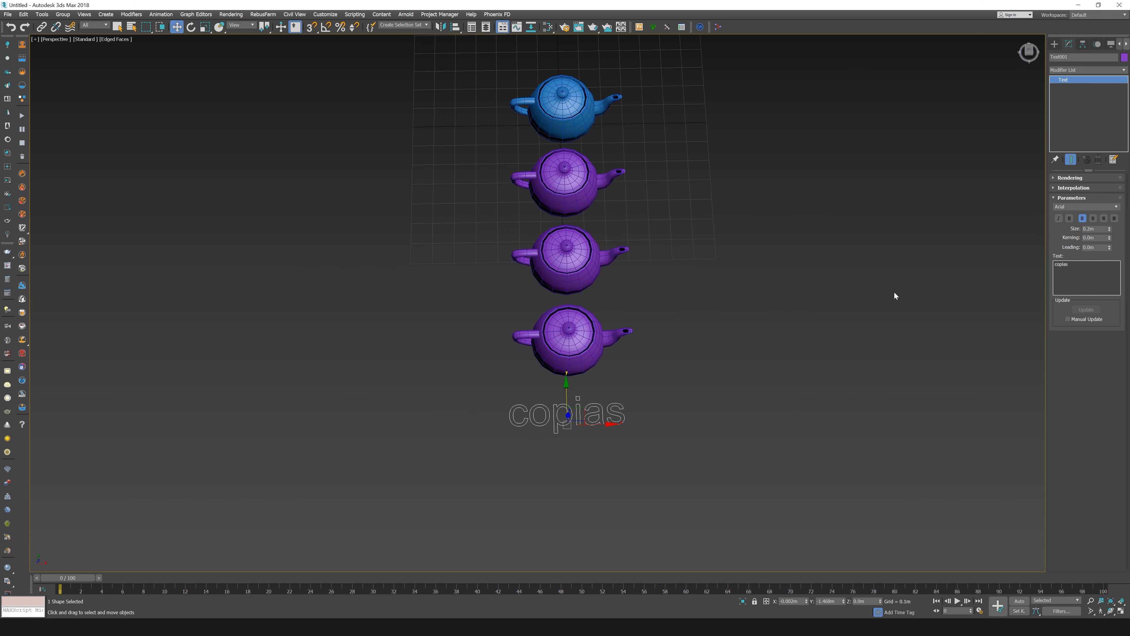
{"action": "left_click", "coordinate": [724, 397]}
{"action": "scroll", "coordinate": [661, 414], "scroll_direction": "down", "scroll_amount": 4}
Change the object colour of the "copias" text to pale yellow.
{"action": "left_click", "coordinate": [632, 415]}
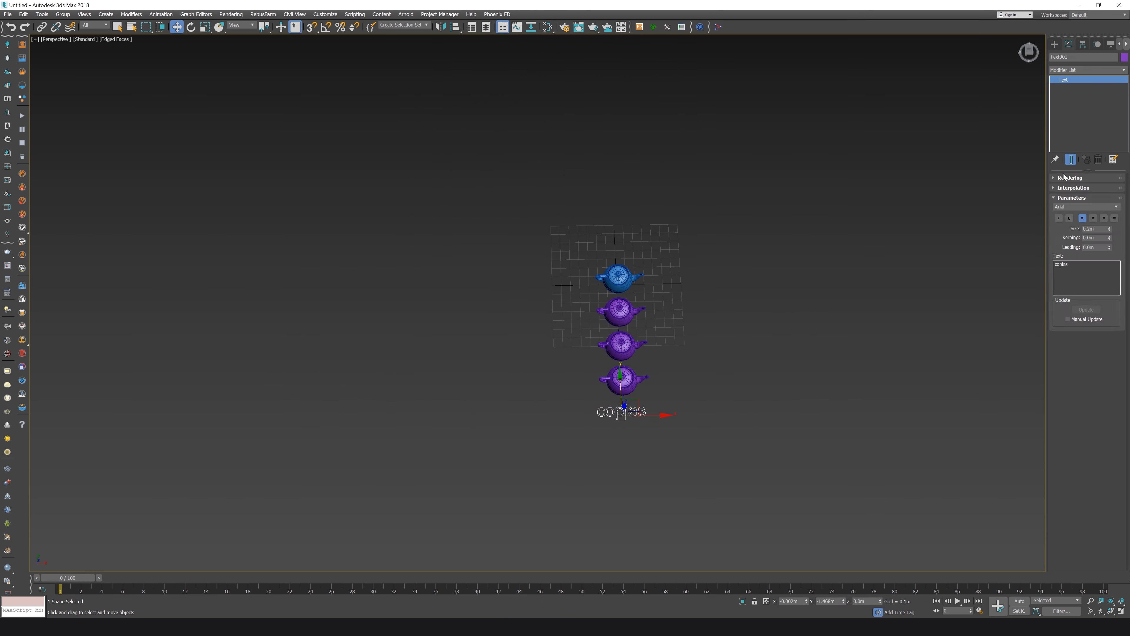
{"action": "left_click", "coordinate": [1126, 57]}
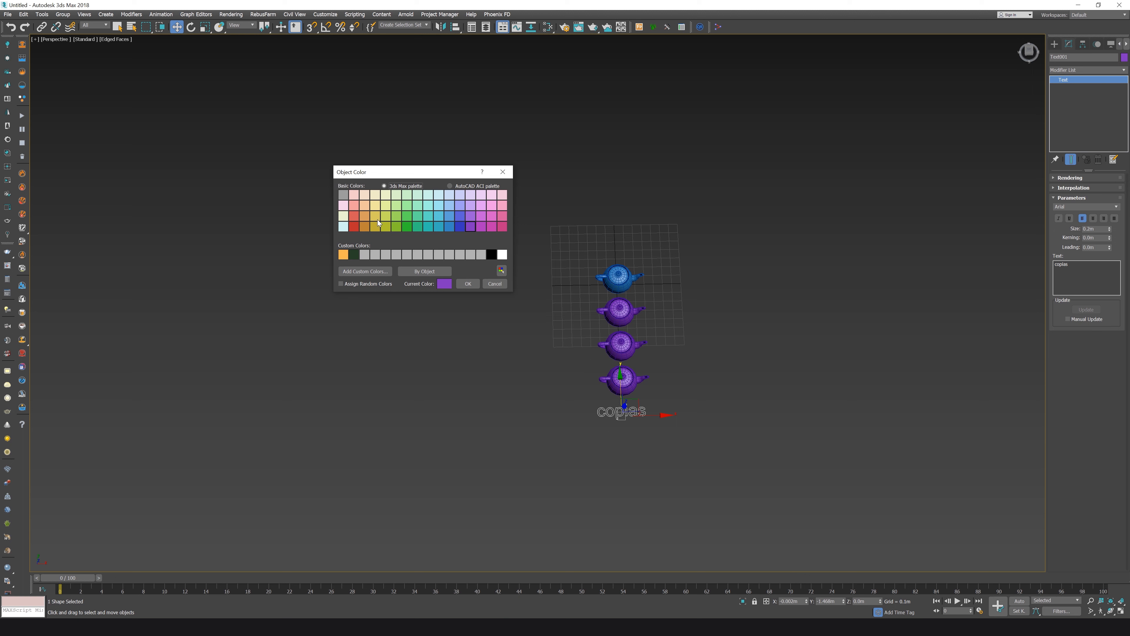
{"action": "left_click", "coordinate": [385, 210]}
{"action": "left_click", "coordinate": [467, 284]}
{"action": "left_click", "coordinate": [739, 436]}
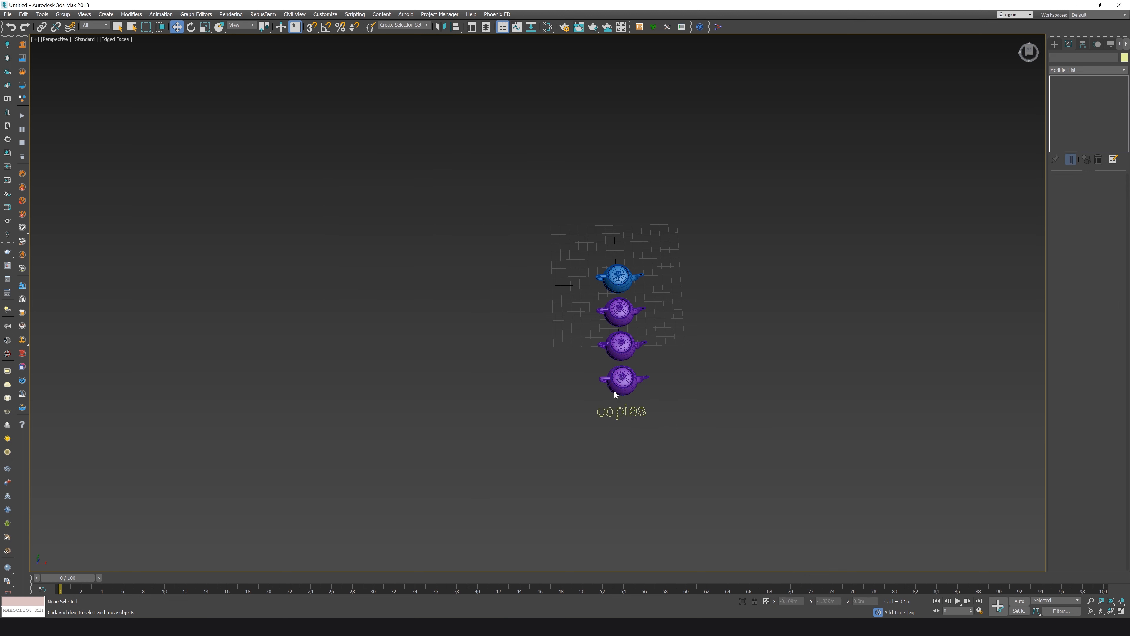
Clone the blue teapot along the X axis as six evenly spaced instances.
{"action": "scroll", "coordinate": [618, 399], "scroll_direction": "up", "scroll_amount": 5}
{"action": "scroll", "coordinate": [628, 413], "scroll_direction": "down", "scroll_amount": 3}
{"action": "left_click", "coordinate": [599, 251]}
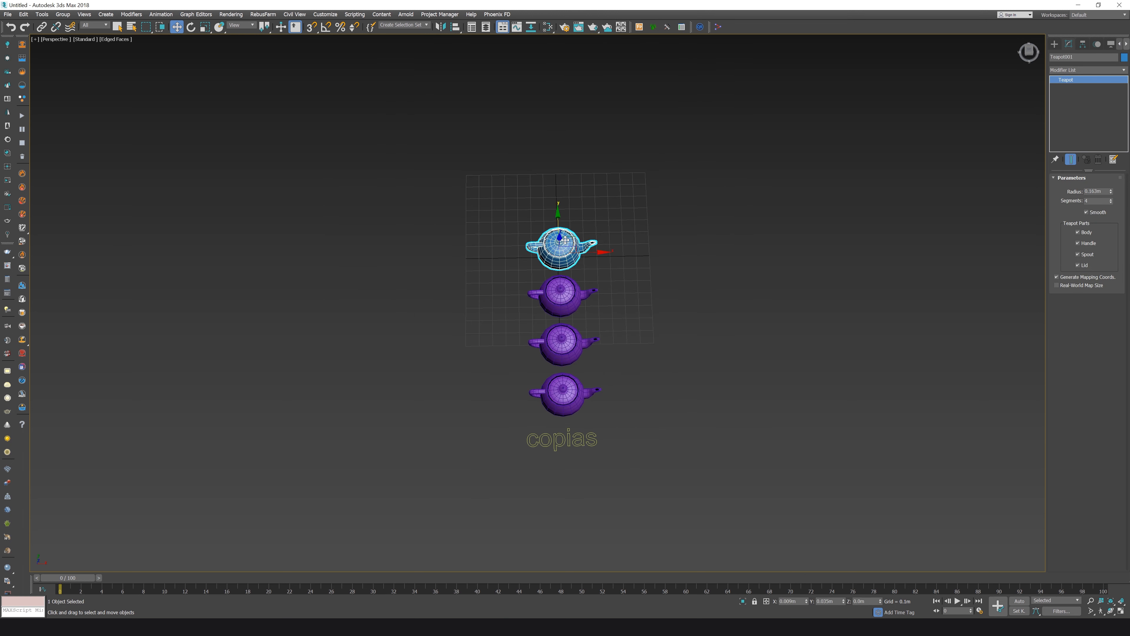
{"action": "scroll", "coordinate": [625, 256], "scroll_direction": "up", "scroll_amount": 3}
{"action": "left_click_drag", "start_coordinate": [583, 262], "coordinate": [702, 263], "text": "shift"}
{"action": "left_click_drag", "start_coordinate": [553, 266], "coordinate": [797, 264]}
{"action": "left_click", "coordinate": [744, 298]}
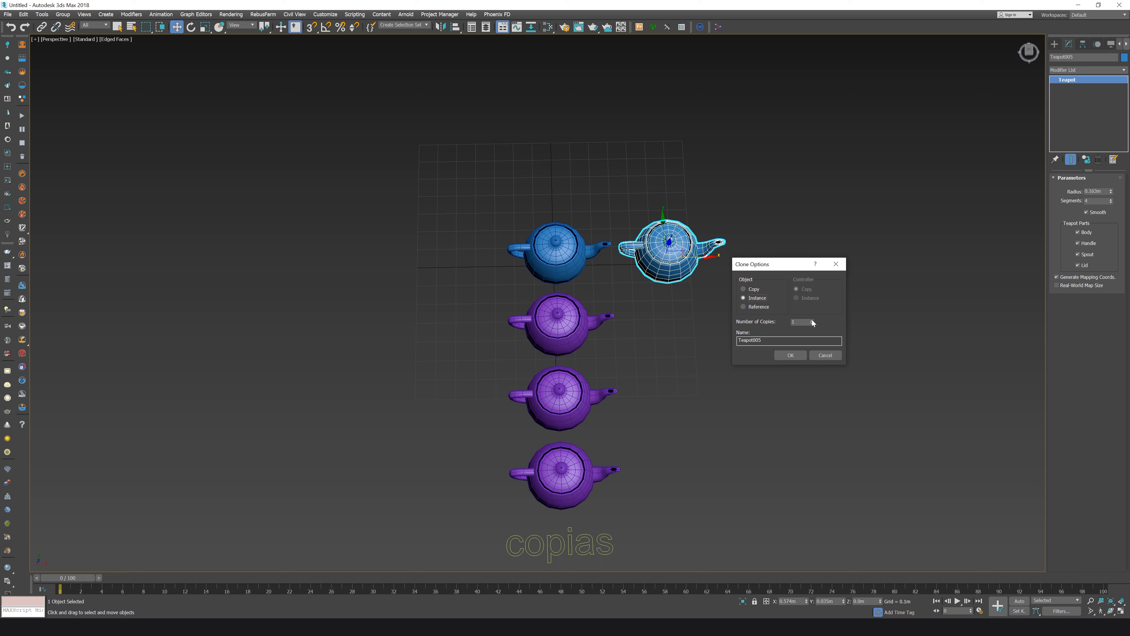
{"action": "left_click", "coordinate": [791, 356]}
Select the six instanced teapots and change their object colour to green.
{"action": "scroll", "coordinate": [767, 336], "scroll_direction": "down", "scroll_amount": 5}
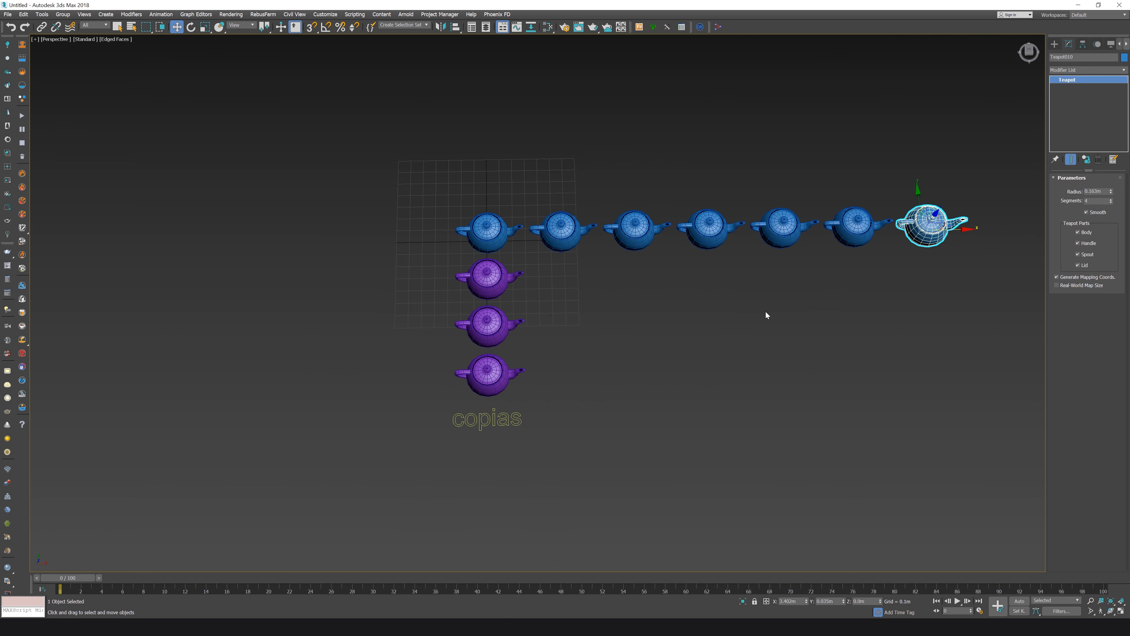
{"action": "left_click_drag", "start_coordinate": [971, 315], "coordinate": [574, 201]}
{"action": "left_click", "coordinate": [1123, 57]}
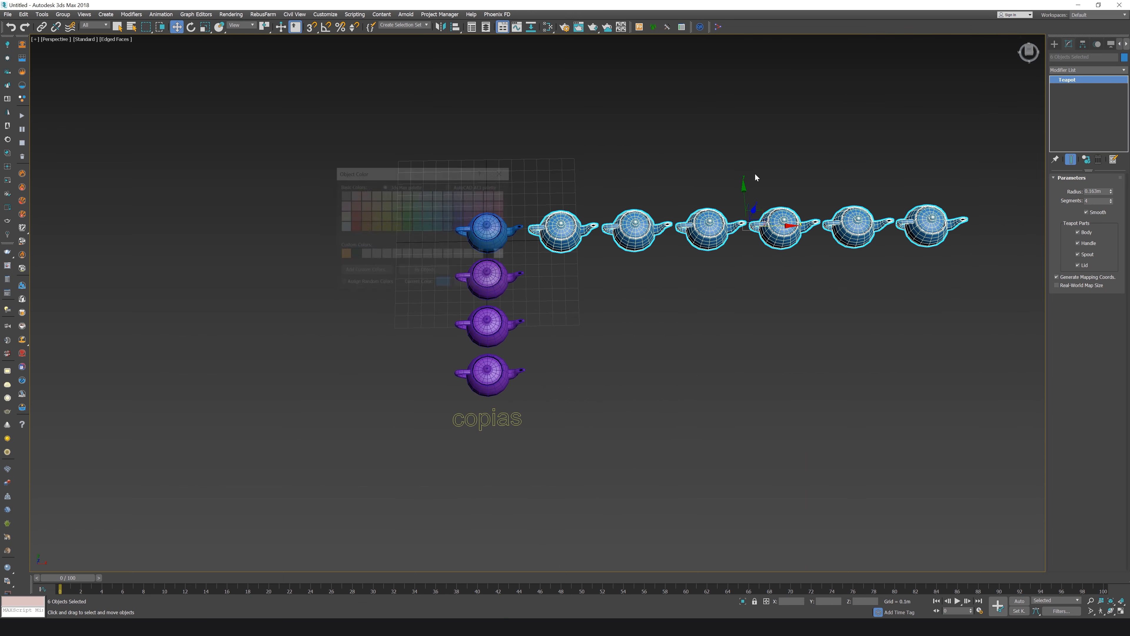
{"action": "left_click", "coordinate": [407, 226]}
{"action": "left_click", "coordinate": [466, 281]}
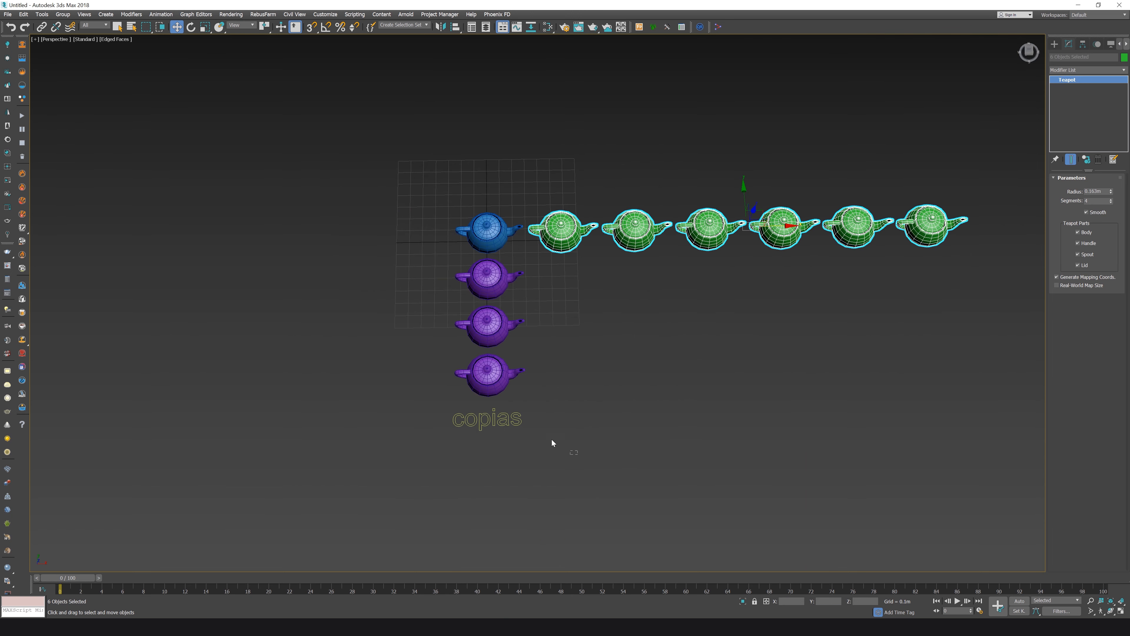
Duplicate the "copias" label beneath the row of green teapots and change the duplicate's text to "instancias".
{"action": "left_click", "coordinate": [503, 421]}
{"action": "left_click_drag", "start_coordinate": [496, 417], "coordinate": [731, 268], "text": "shift"}
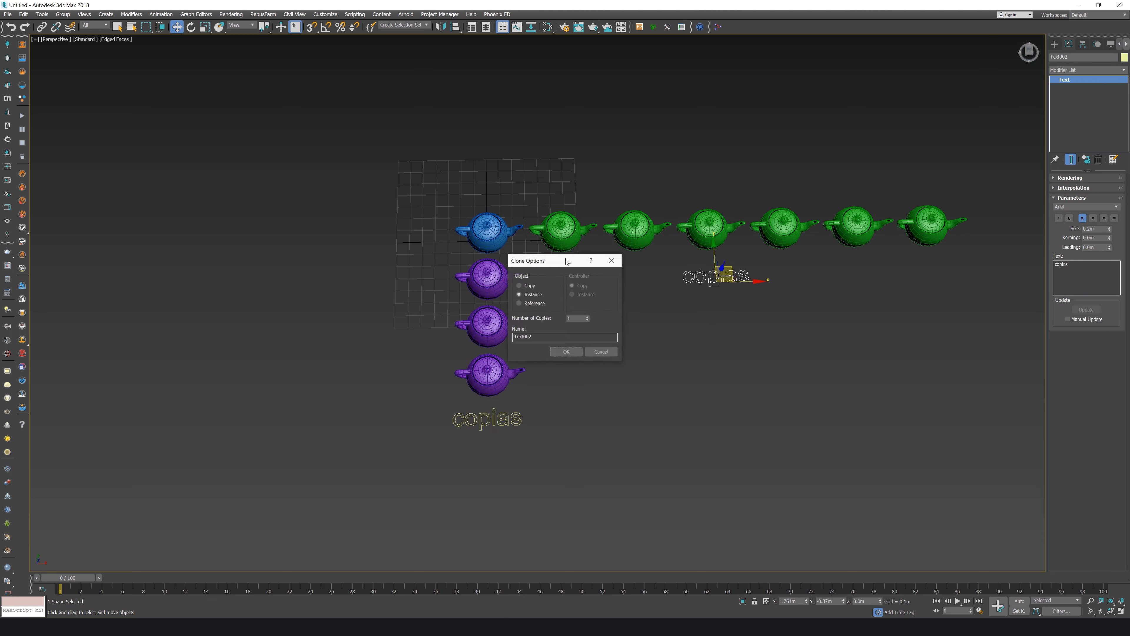
{"action": "left_click", "coordinate": [566, 351]}
{"action": "type", "text": "instancias"}
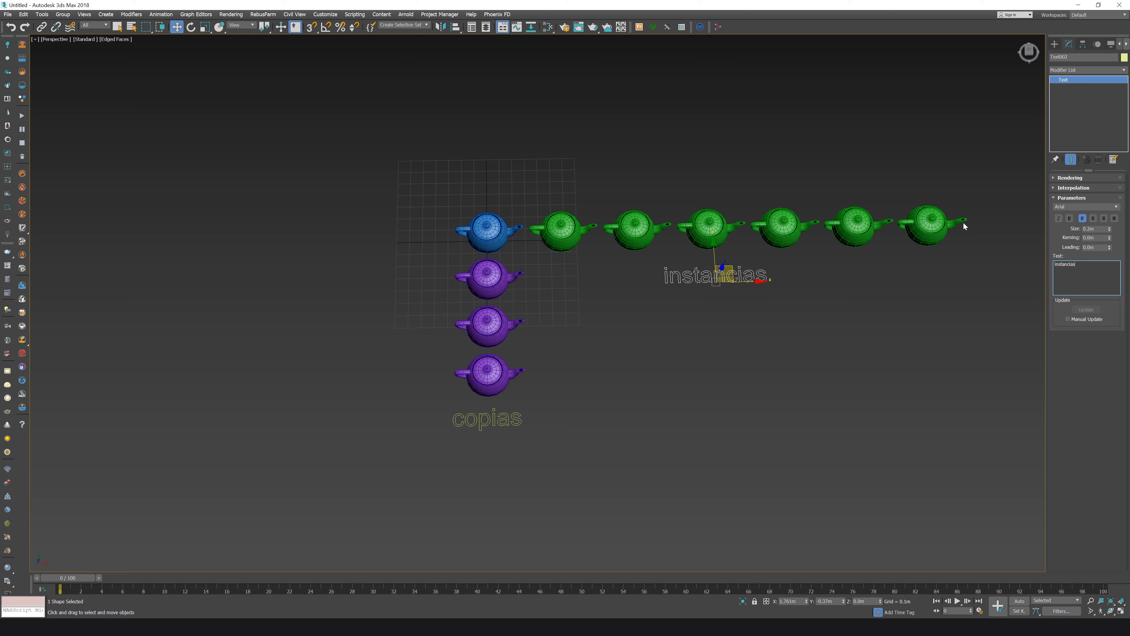
{"action": "left_click", "coordinate": [778, 296]}
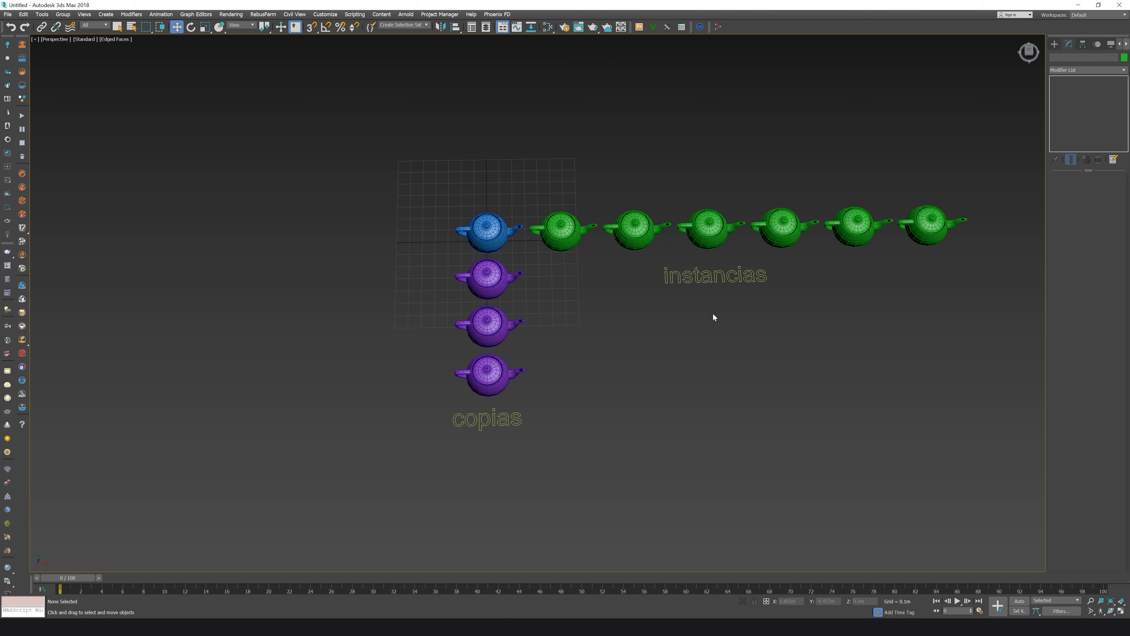
Clone the blue teapot as three references towards the "referencias" label, opposite the purple copies.
{"action": "middle_click_drag", "start_coordinate": [713, 318], "coordinate": [683, 362]}
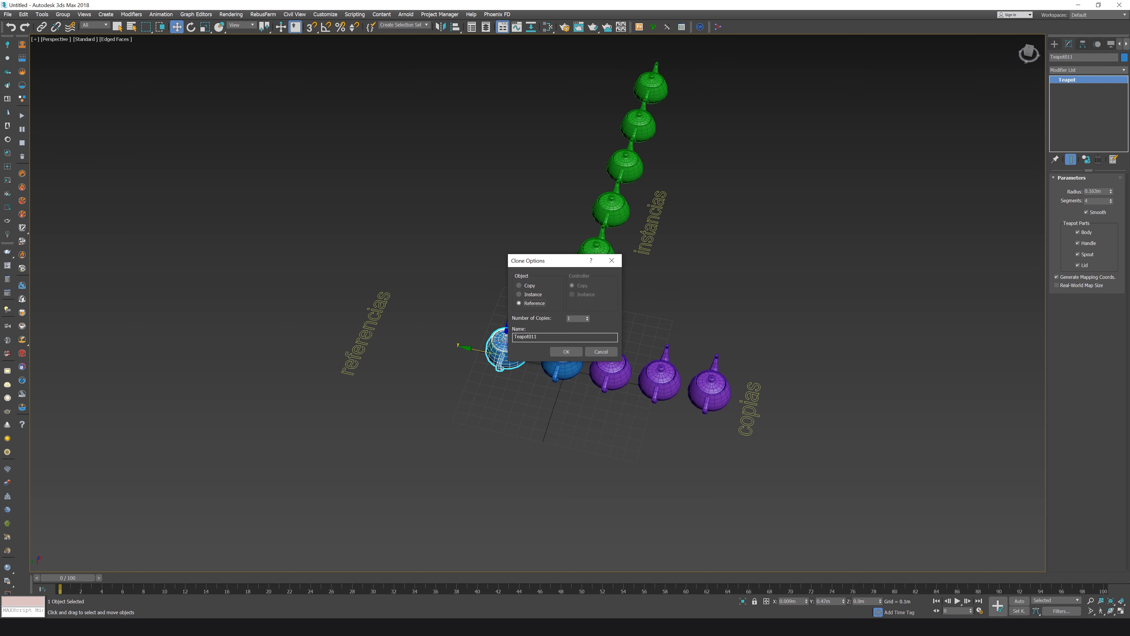
{"action": "left_click", "coordinate": [575, 318]}
{"action": "left_click", "coordinate": [566, 351]}
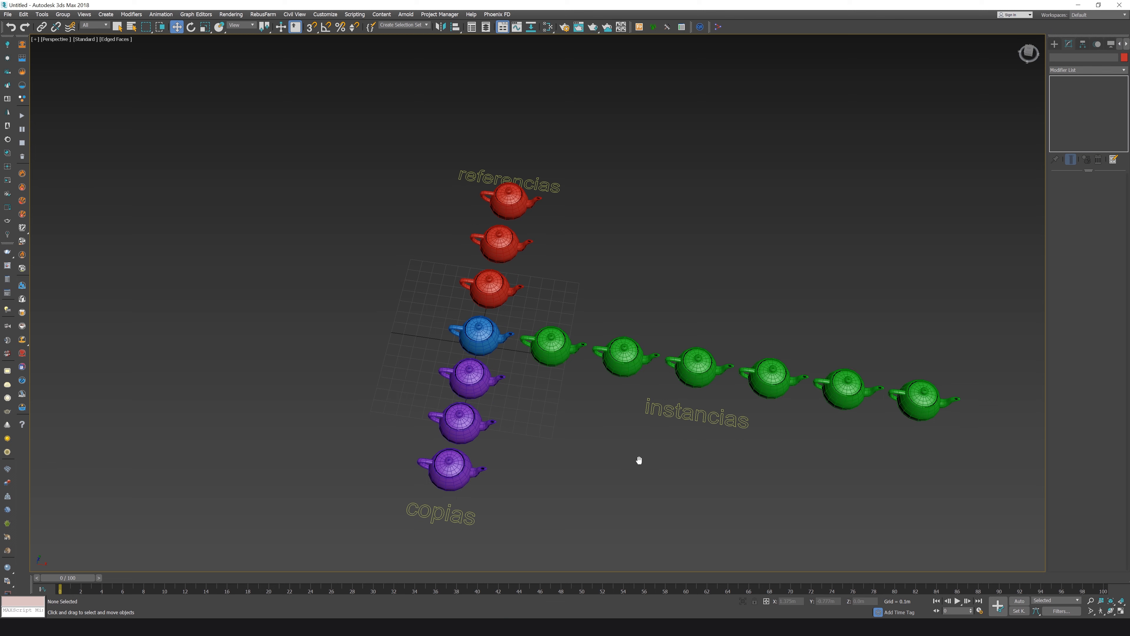
Select the original blue teapot and examine its parameters and position relative to the copies, instances and references.
{"action": "middle_click_drag", "start_coordinate": [638, 460], "coordinate": [532, 241], "text": "alt"}
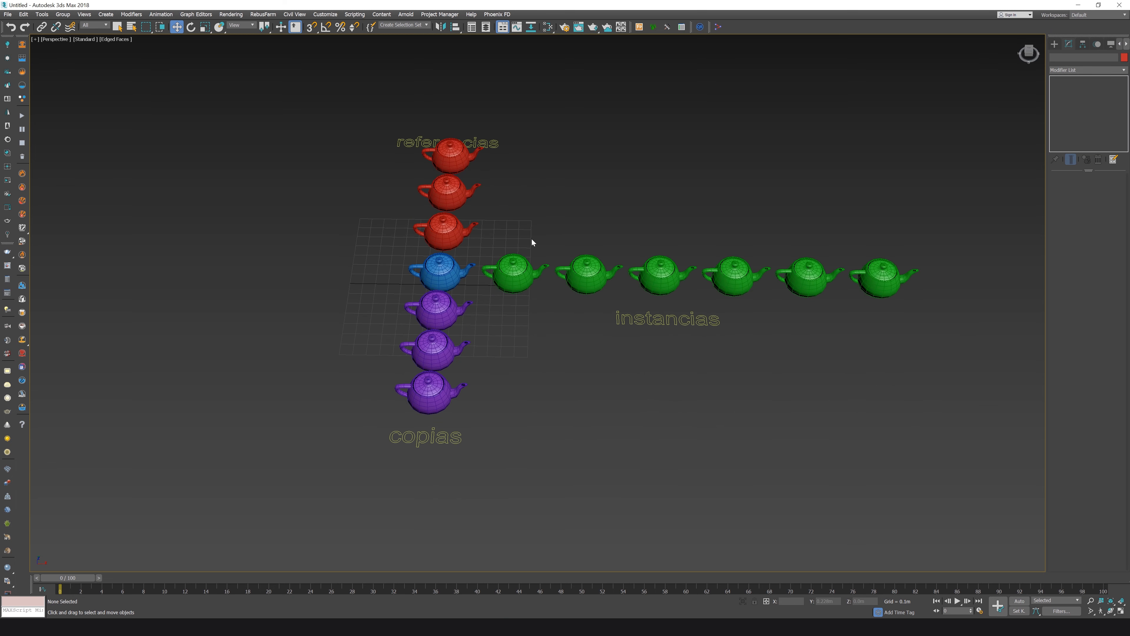
{"action": "left_click", "coordinate": [472, 273]}
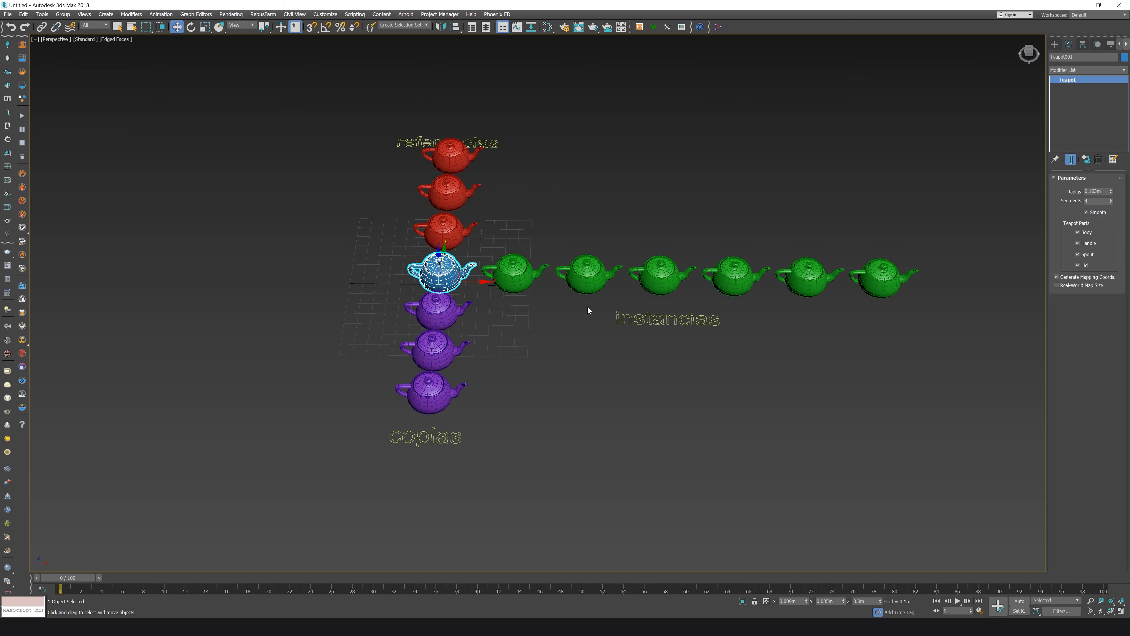
{"action": "middle_click_drag", "start_coordinate": [576, 313], "coordinate": [622, 243], "text": "alt"}
{"action": "scroll", "coordinate": [546, 348], "scroll_direction": "up", "scroll_amount": 4}
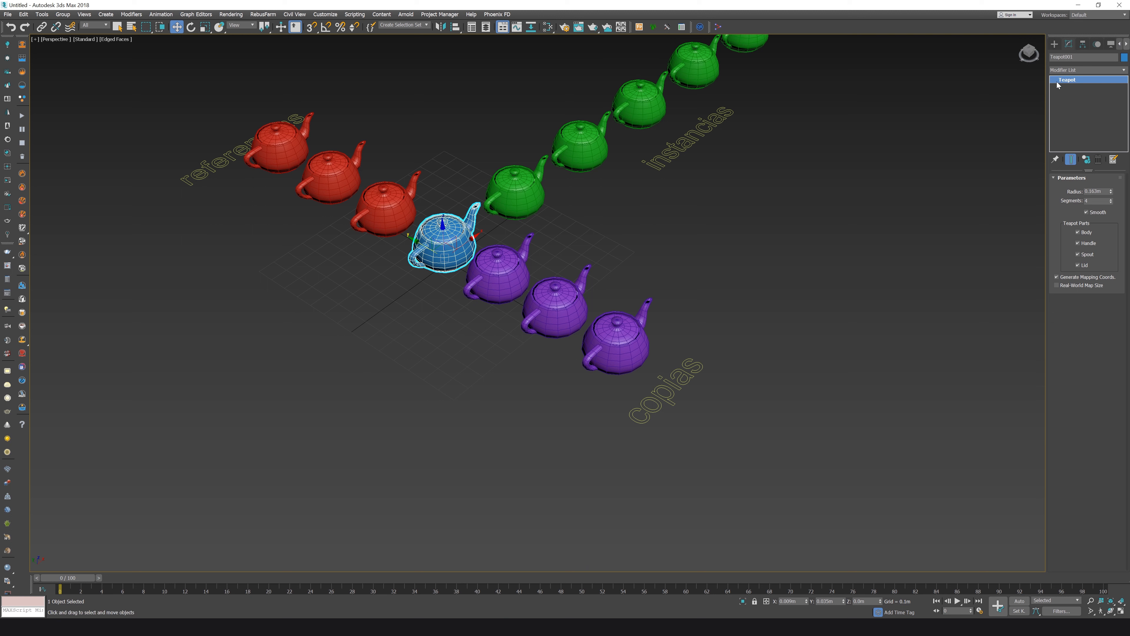
{"action": "scroll", "coordinate": [452, 253], "scroll_direction": "up", "scroll_amount": 5}
{"action": "scroll", "coordinate": [621, 267], "scroll_direction": "down", "scroll_amount": 3}
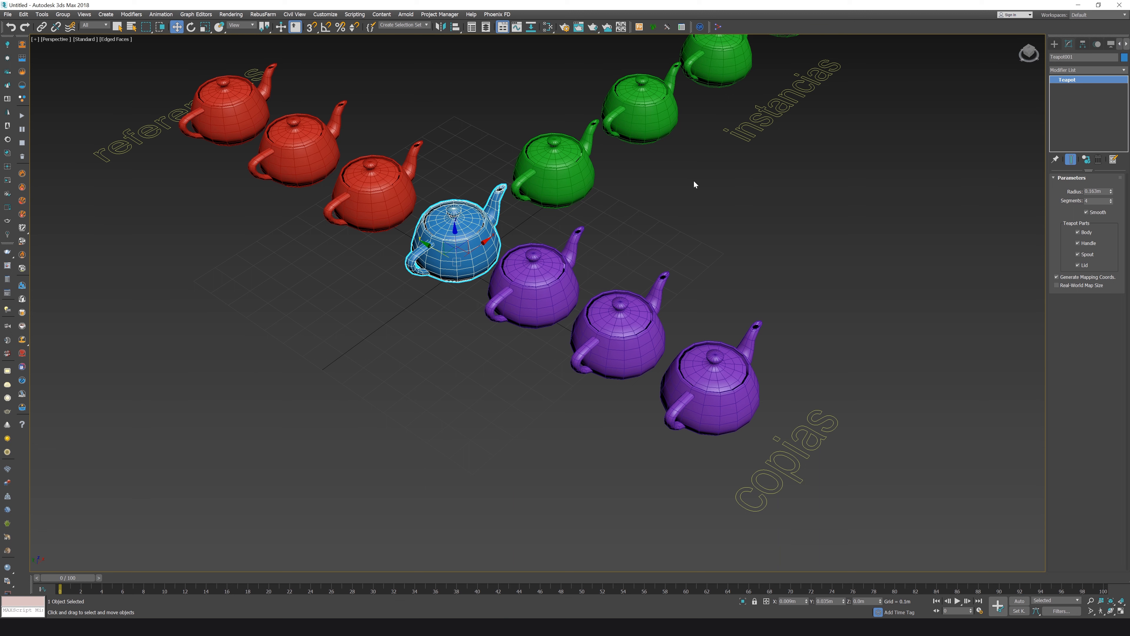
{"action": "middle_click_drag", "start_coordinate": [694, 183], "coordinate": [670, 230]}
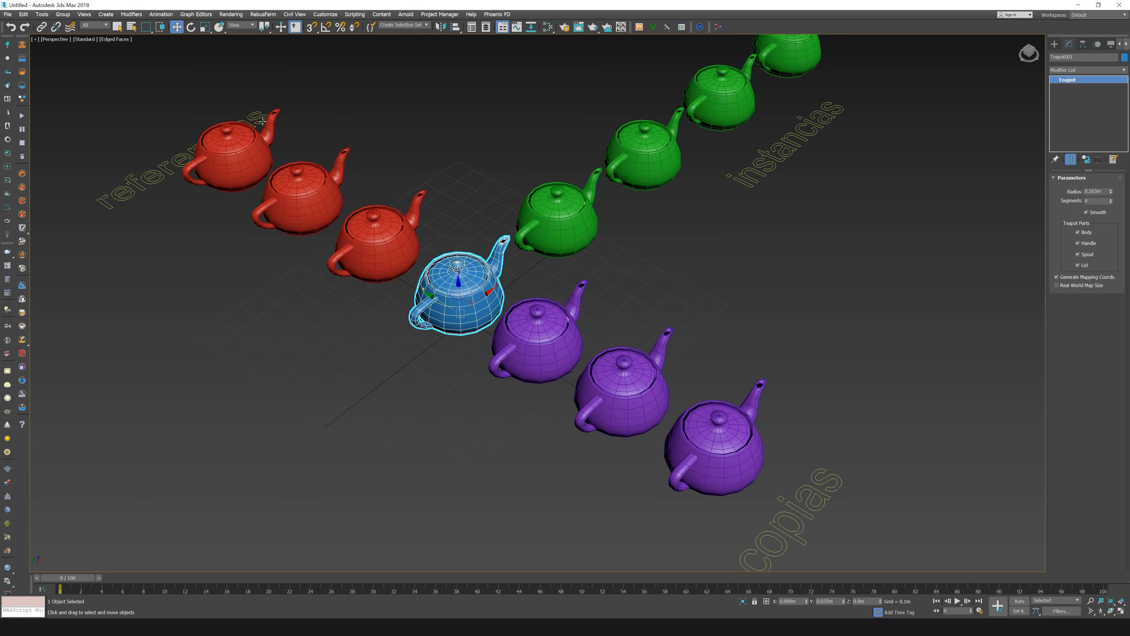
{"action": "middle_click_drag", "start_coordinate": [879, 391], "coordinate": [880, 320]}
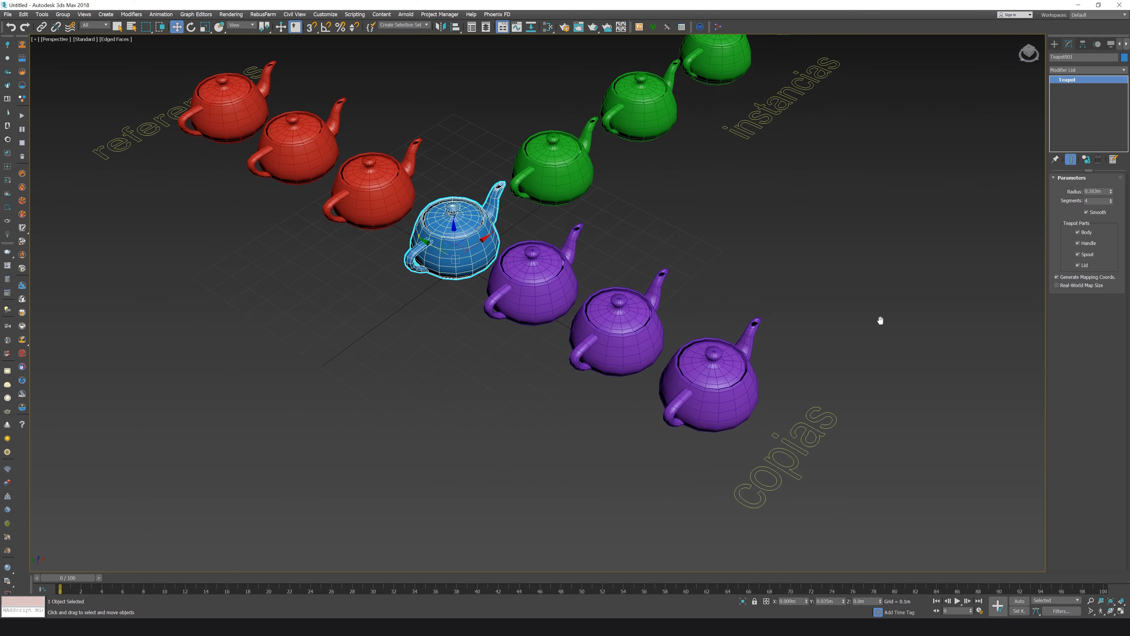
Select the purple copy beside the blue teapot and increase its radius to 0.196 m and its segments to 20.
{"action": "left_click", "coordinate": [525, 284]}
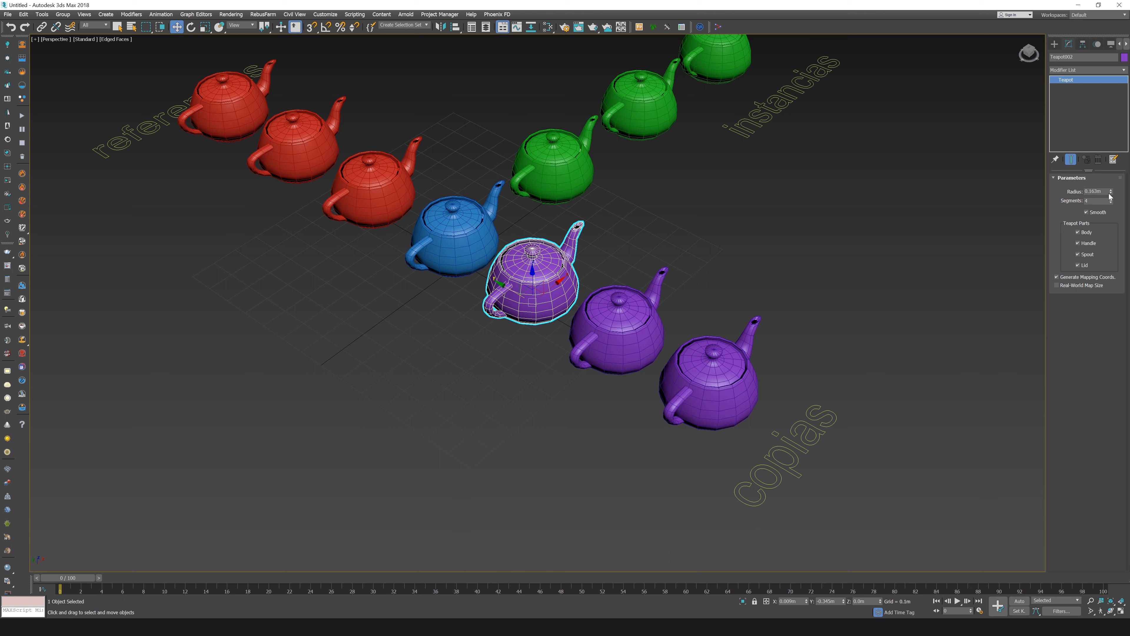
{"action": "left_click_drag", "start_coordinate": [1110, 192], "coordinate": [1110, 178]}
{"action": "mouse_move", "coordinate": [1110, 200]}
{"action": "left_mouse_down"}
{"action": "mouse_move", "coordinate": [1111, 187]}
{"action": "mouse_move", "coordinate": [1110, 197]}
{"action": "left_mouse_up"}
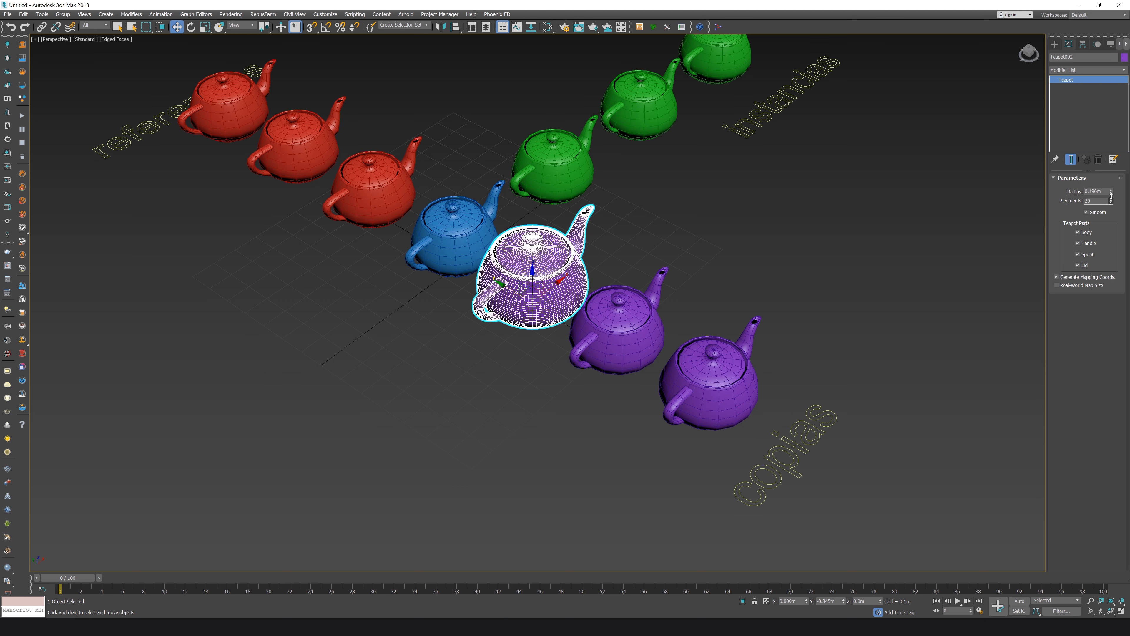
{"action": "key", "text": "z"}
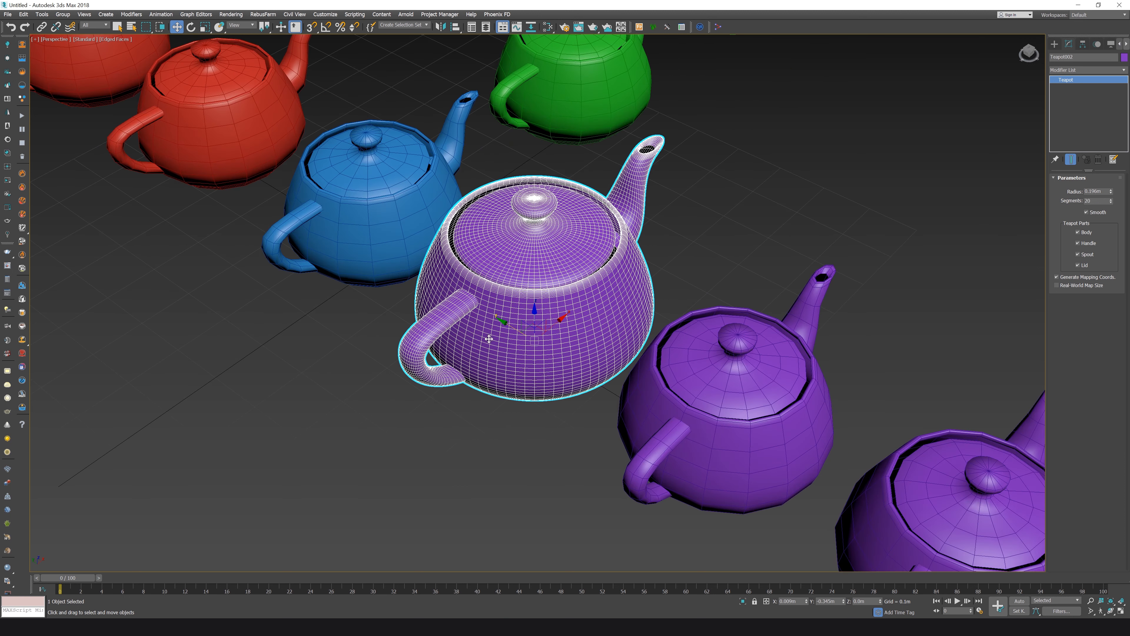
Reduce the enlarged purple teapot's segments to 1, raise them in single increments, and set them back to 4.
{"action": "right_click", "coordinate": [1111, 202]}
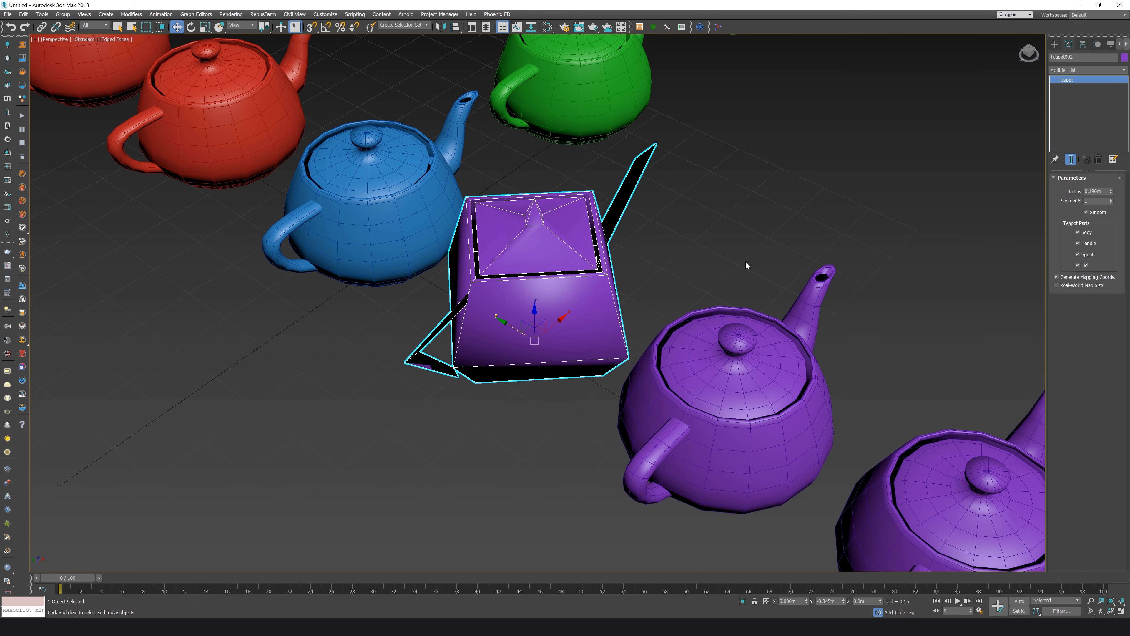
{"action": "left_click", "coordinate": [1110, 199]}
{"action": "left_click", "coordinate": [1110, 199]}
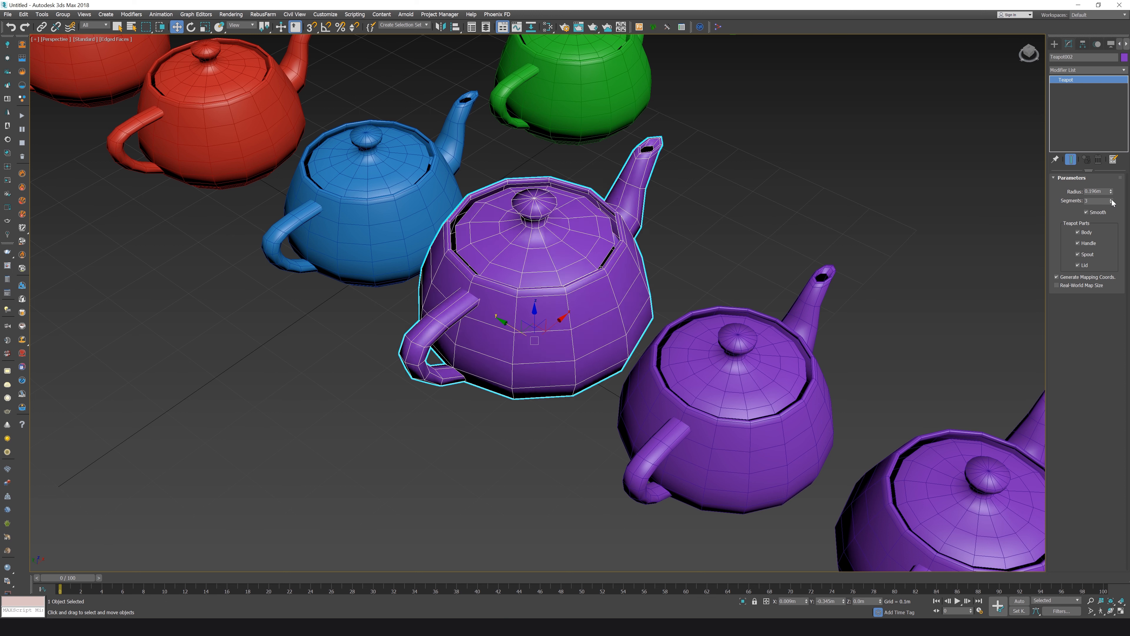
{"action": "left_click", "coordinate": [1111, 199]}
{"action": "left_click", "coordinate": [1111, 199]}
{"action": "left_click", "coordinate": [1110, 199]}
{"action": "left_click", "coordinate": [1095, 201]}
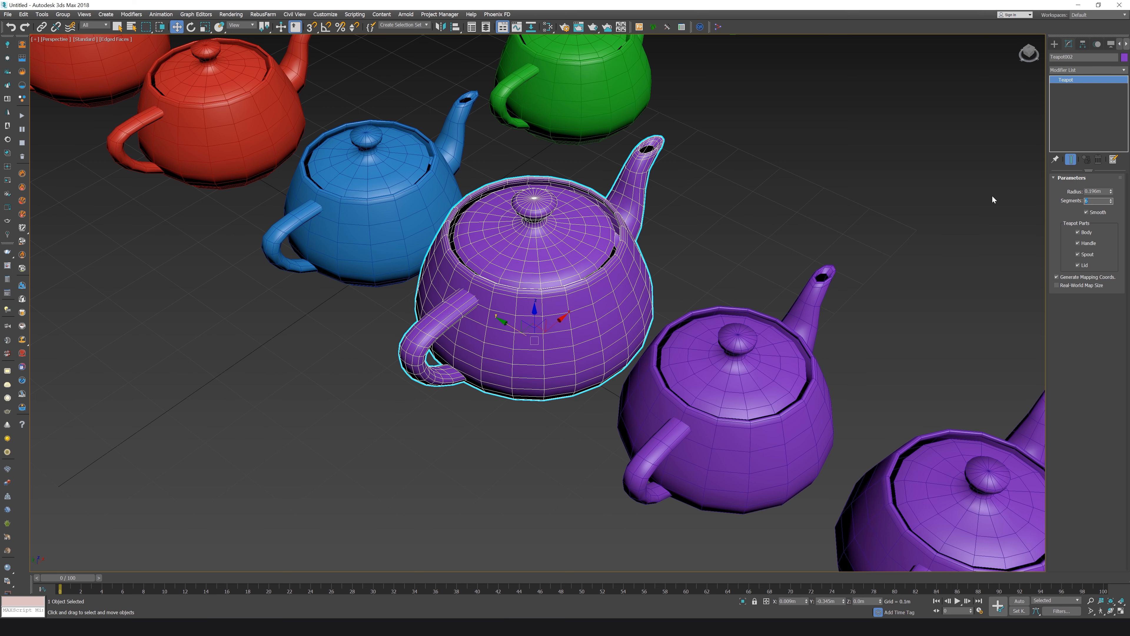
{"action": "key", "text": "Return"}
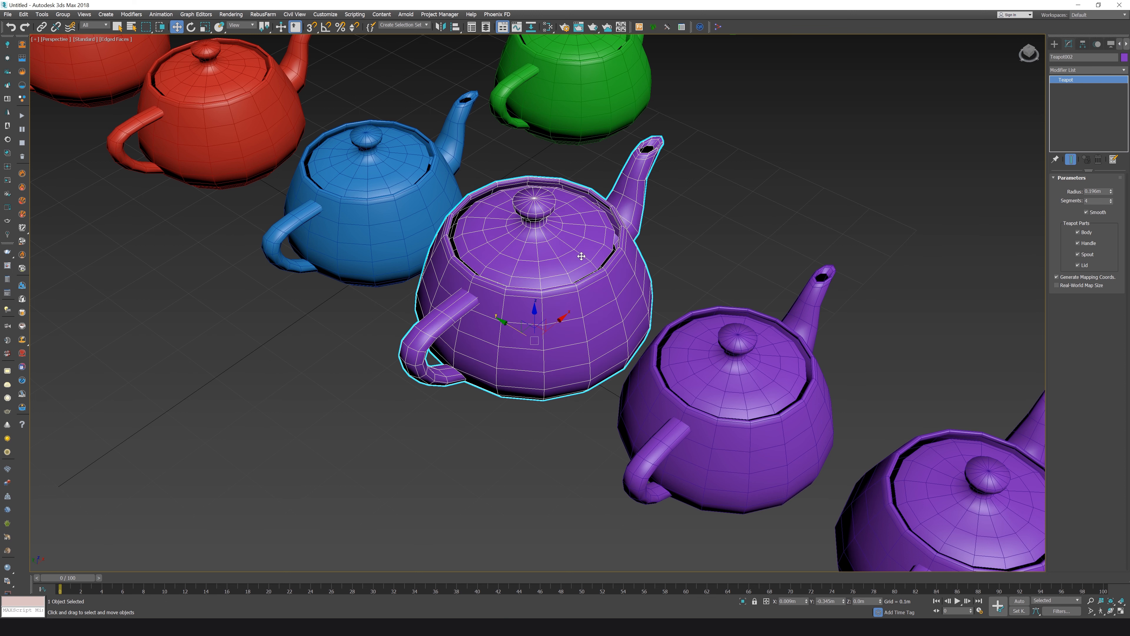
{"action": "scroll", "coordinate": [578, 252], "scroll_direction": "down", "scroll_amount": 2}
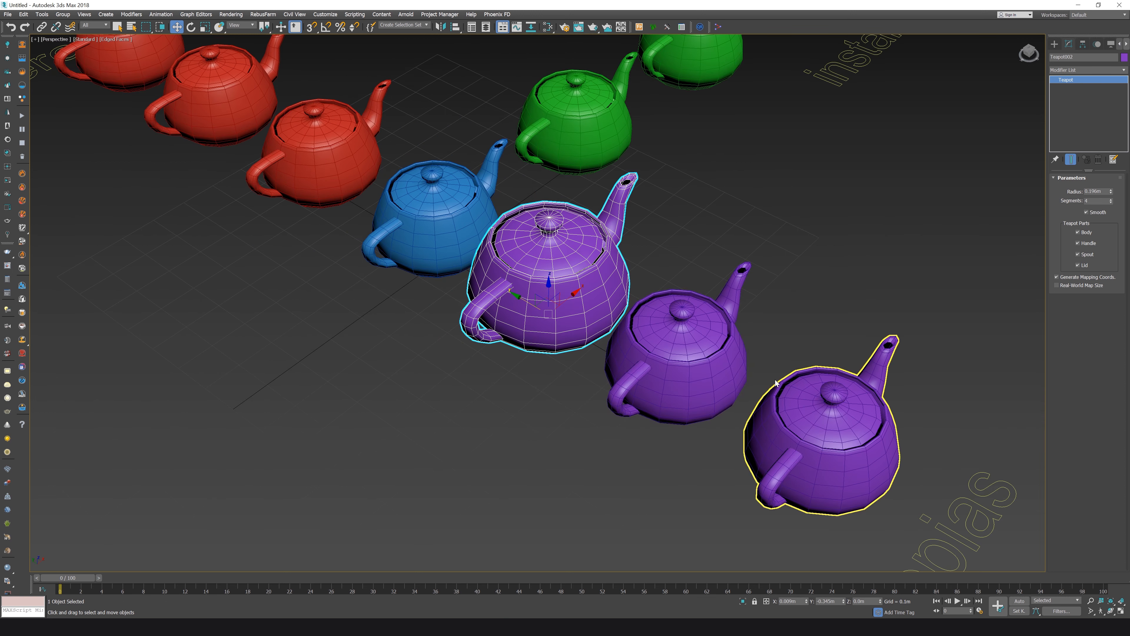
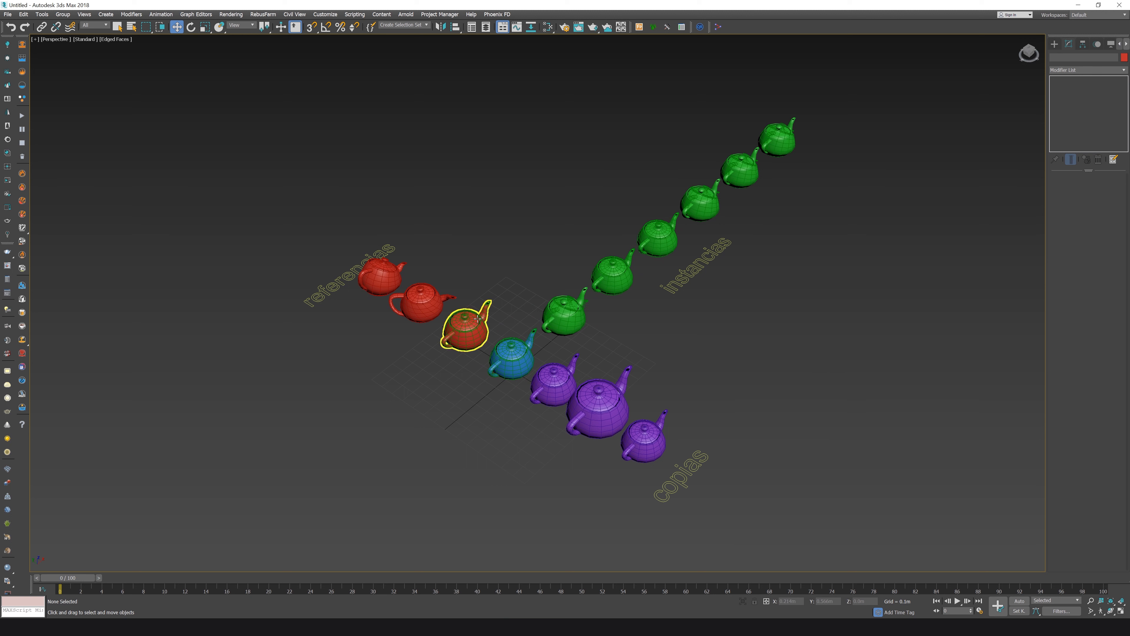
Inspect the parameters of the blue teapot and of the second green instance in the row.
{"action": "left_click", "coordinate": [512, 356]}
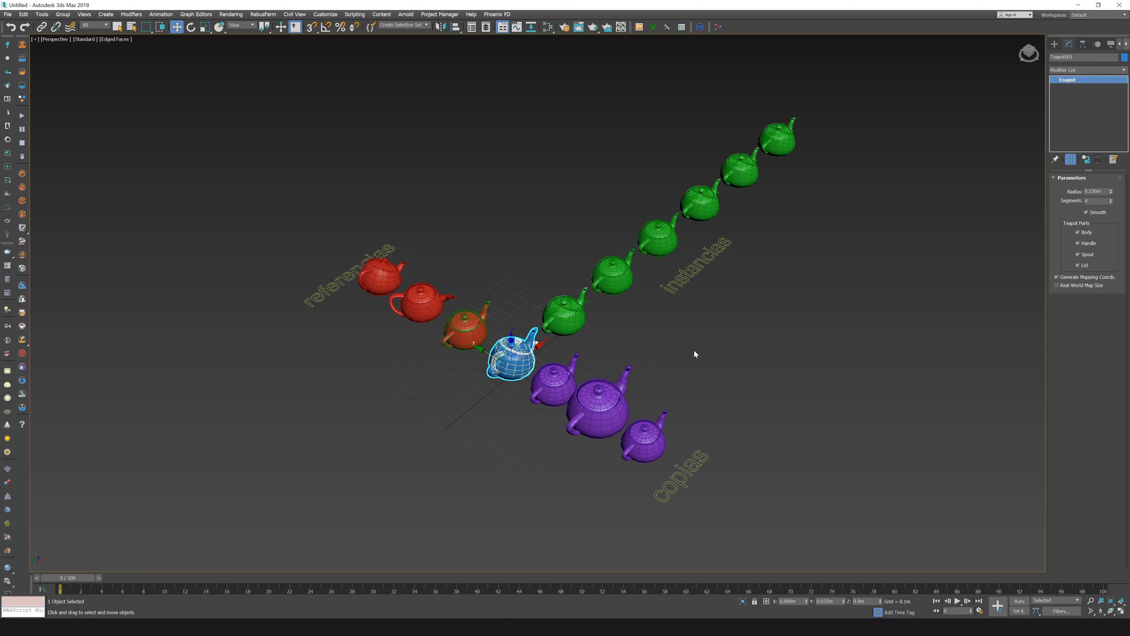
{"action": "left_click", "coordinate": [781, 346]}
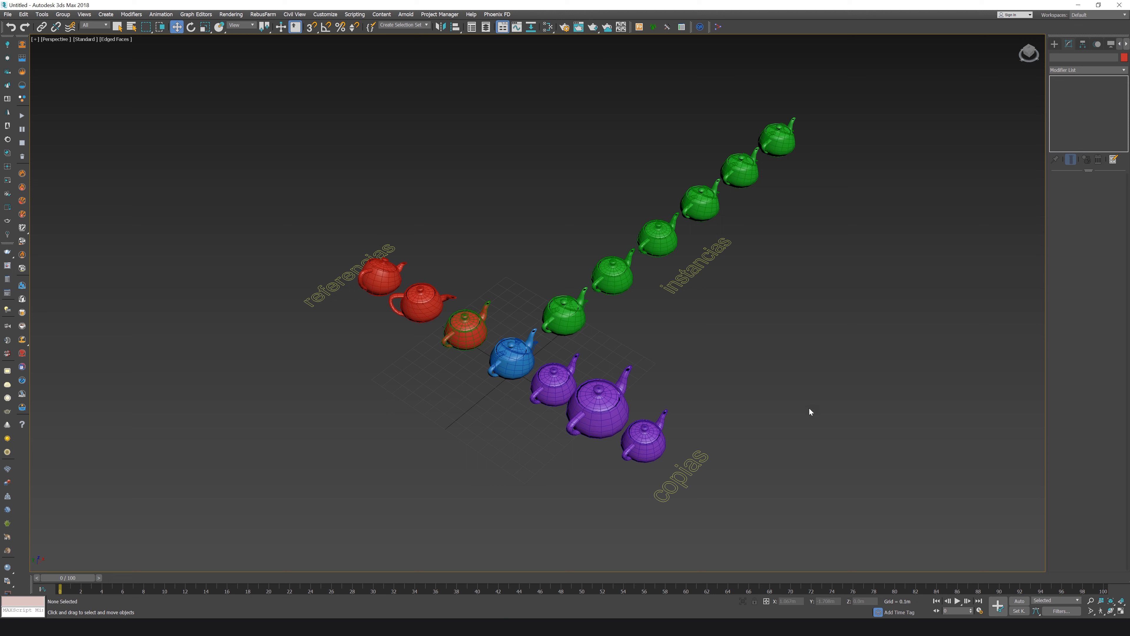
{"action": "left_click", "coordinate": [621, 288]}
{"action": "scroll", "coordinate": [770, 263], "scroll_direction": "up", "scroll_amount": 5}
{"action": "scroll", "coordinate": [766, 265], "scroll_direction": "down", "scroll_amount": 3}
{"action": "middle_click_drag", "start_coordinate": [747, 286], "coordinate": [755, 282]}
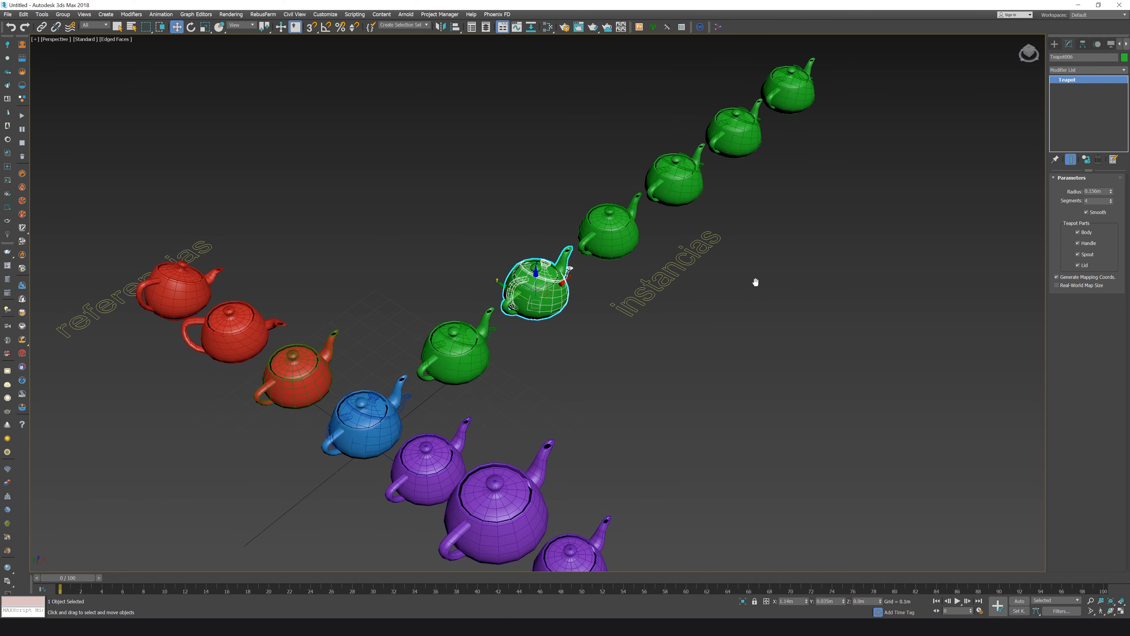
Make the four farthest green teapots unique from the rest while keeping them instanced to each other, and test their shared radius.
{"action": "left_click", "coordinate": [610, 287]}
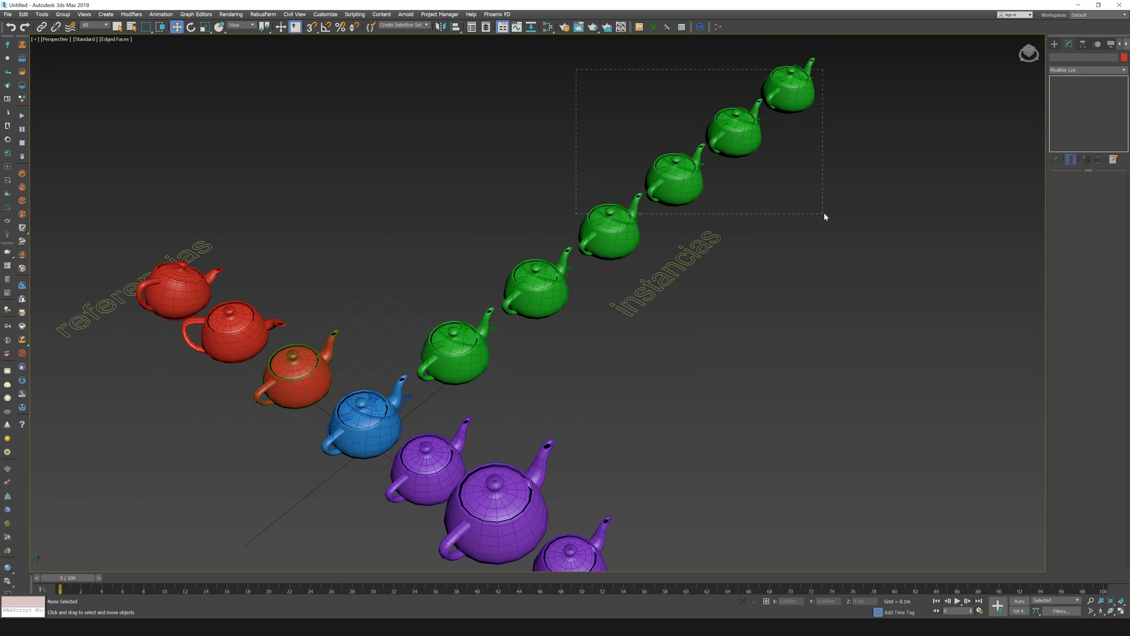
{"action": "left_click_drag", "start_coordinate": [823, 219], "coordinate": [822, 220]}
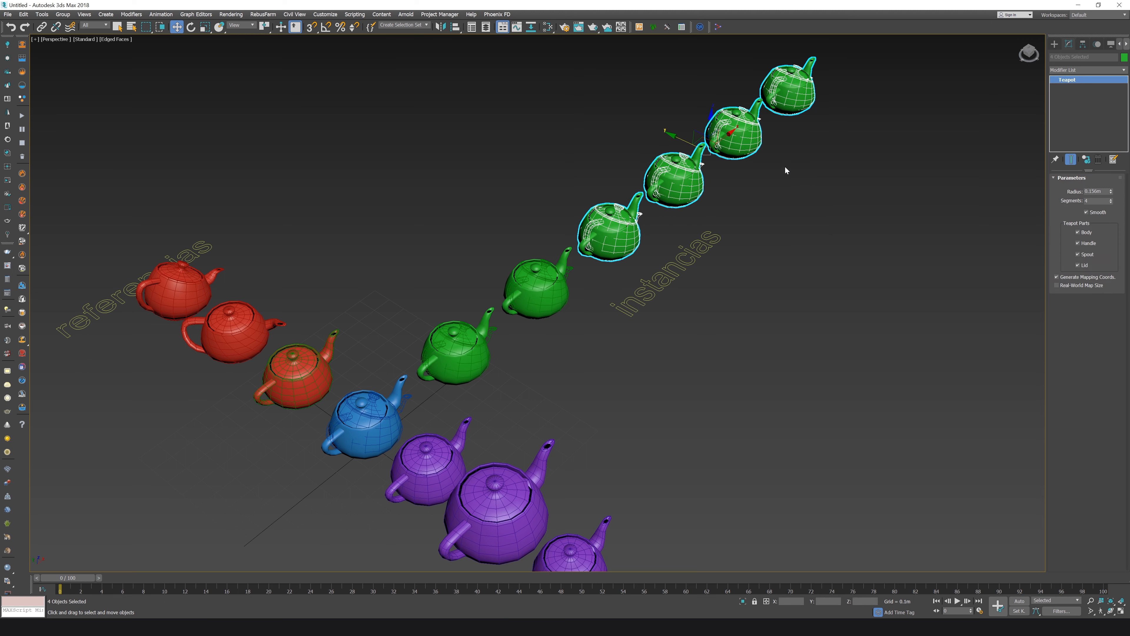
{"action": "left_click", "coordinate": [1087, 160]}
{"action": "mouse_move", "coordinate": [1111, 191]}
{"action": "left_mouse_down"}
{"action": "mouse_move", "coordinate": [1110, 178]}
{"action": "mouse_move", "coordinate": [1110, 211]}
{"action": "mouse_move", "coordinate": [1111, 178]}
{"action": "mouse_move", "coordinate": [1110, 196]}
{"action": "left_mouse_up"}
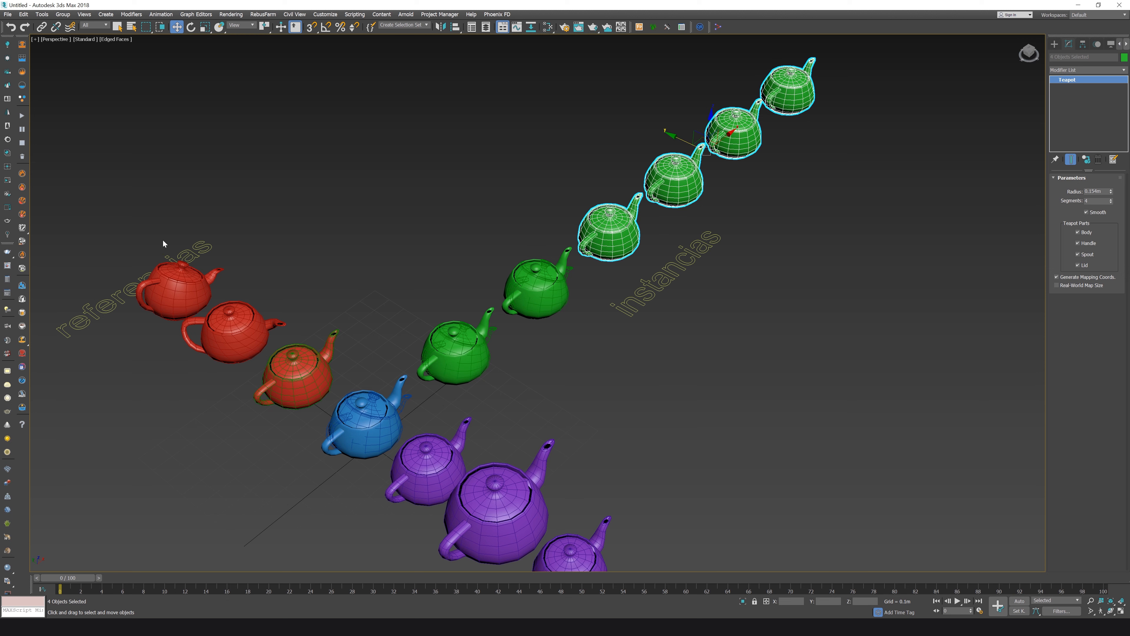
Make the last two green teapots unique with respect to each other and select the nearer one to check its independence.
{"action": "middle_click_drag", "start_coordinate": [864, 185], "coordinate": [736, 194]}
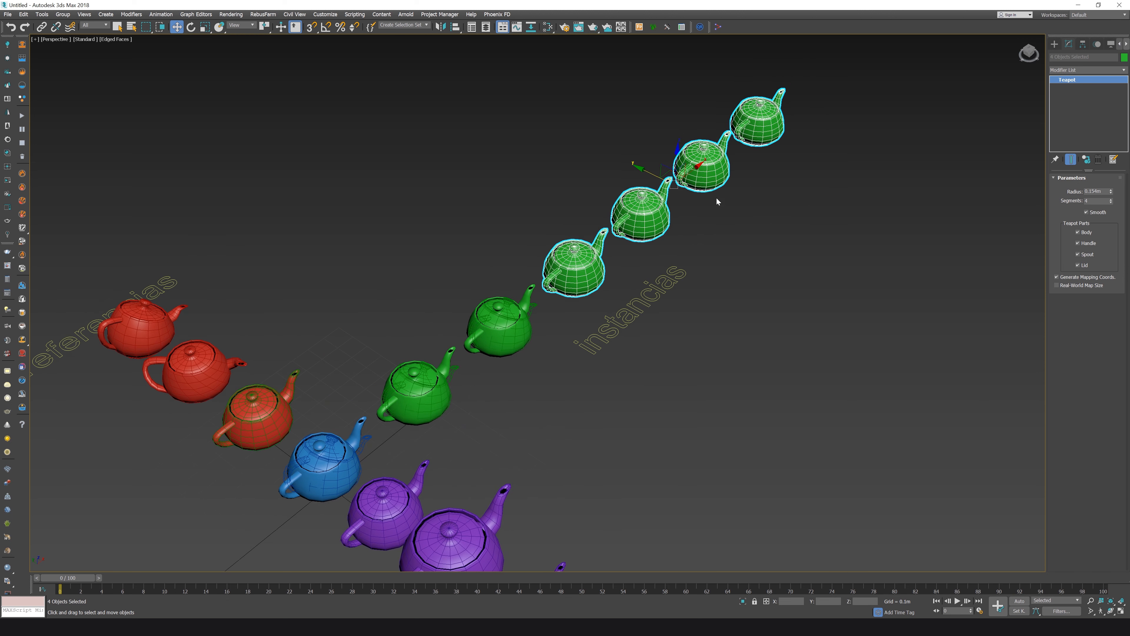
{"action": "left_click_drag", "start_coordinate": [831, 252], "coordinate": [731, 84]}
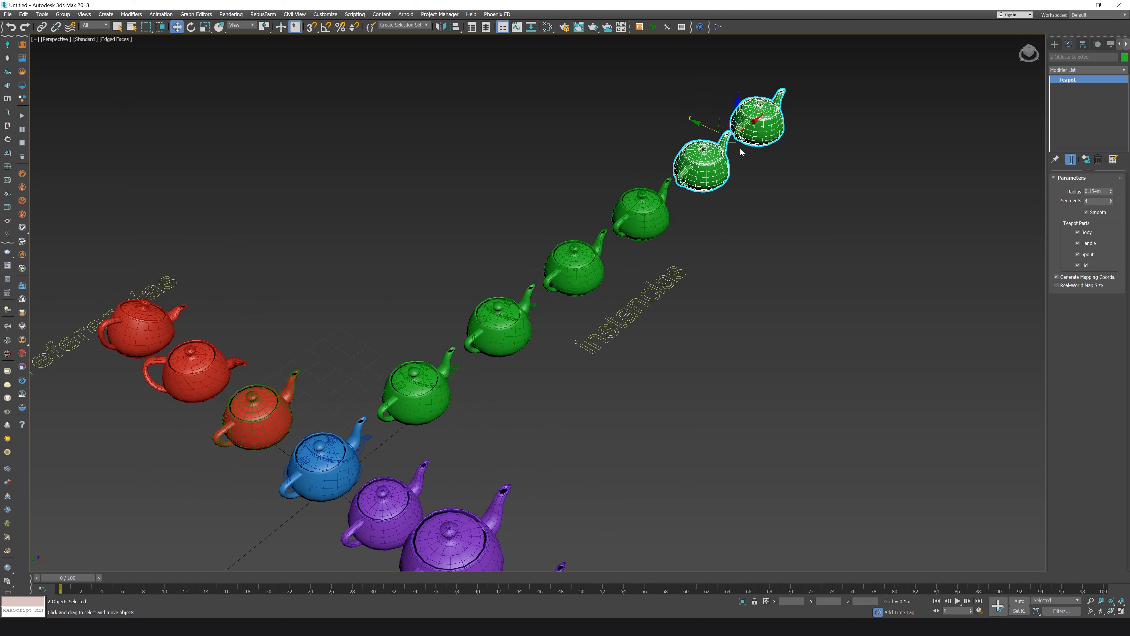
{"action": "left_click", "coordinate": [1086, 160]}
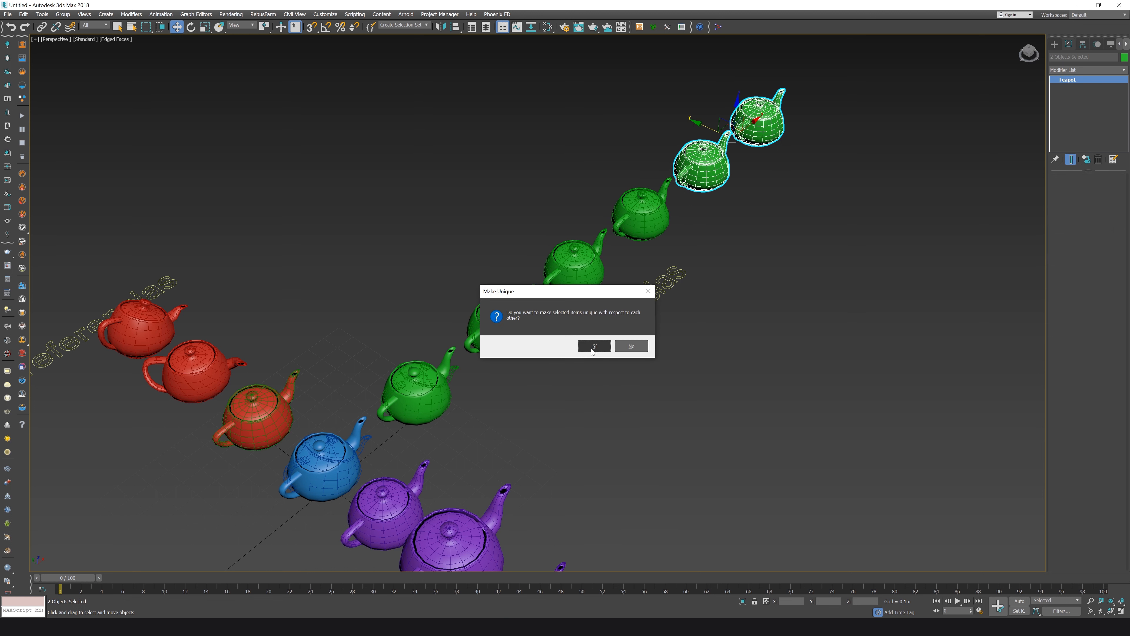
{"action": "left_click", "coordinate": [593, 347]}
{"action": "left_click", "coordinate": [794, 220]}
{"action": "left_click", "coordinate": [702, 166]}
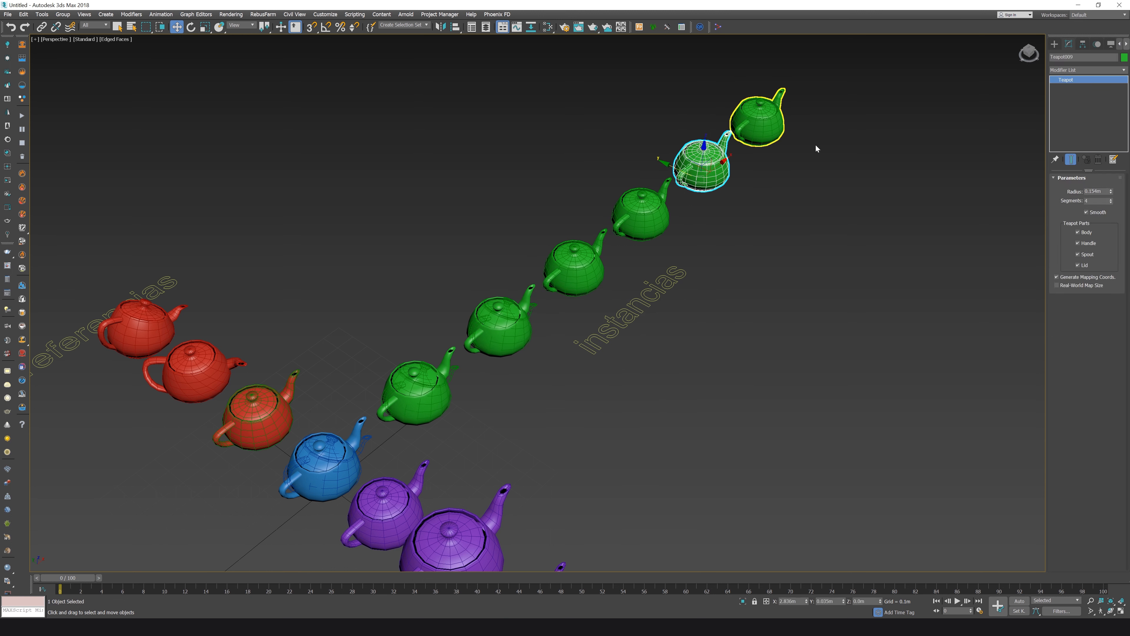